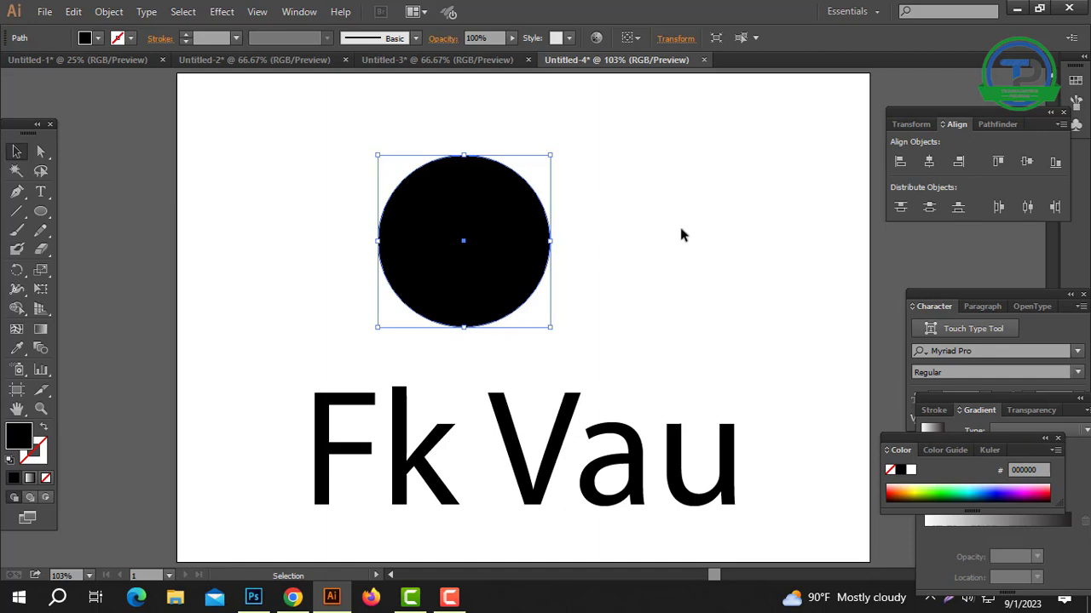
- Duplicate the black circle in place as a slightly larger concentric ring with a black stroke and no fill
click(701, 220)
click(443, 217)
key(ctrl+c)
key(ctrl+f)
drag(466, 154, 464, 145)
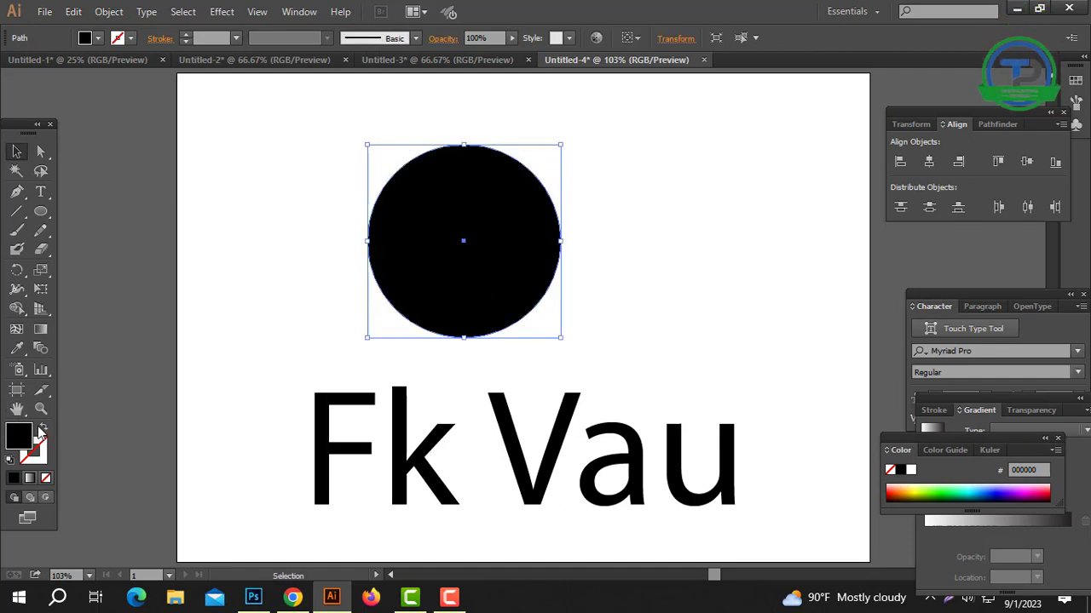
click(43, 429)
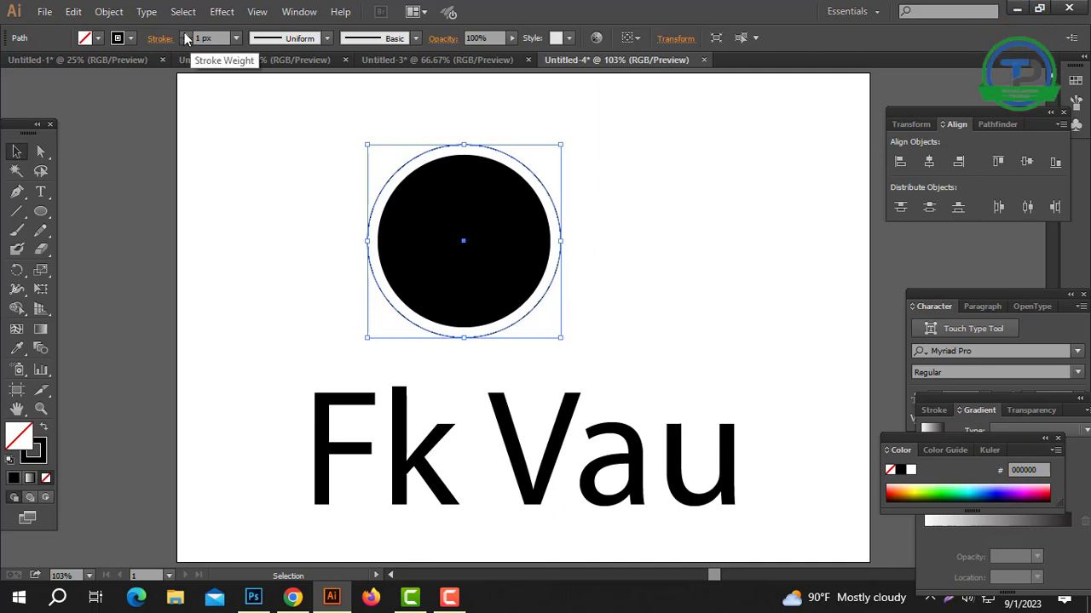
- Set the outer ring's stroke weight to 6 px
click(186, 34)
click(185, 34)
click(186, 34)
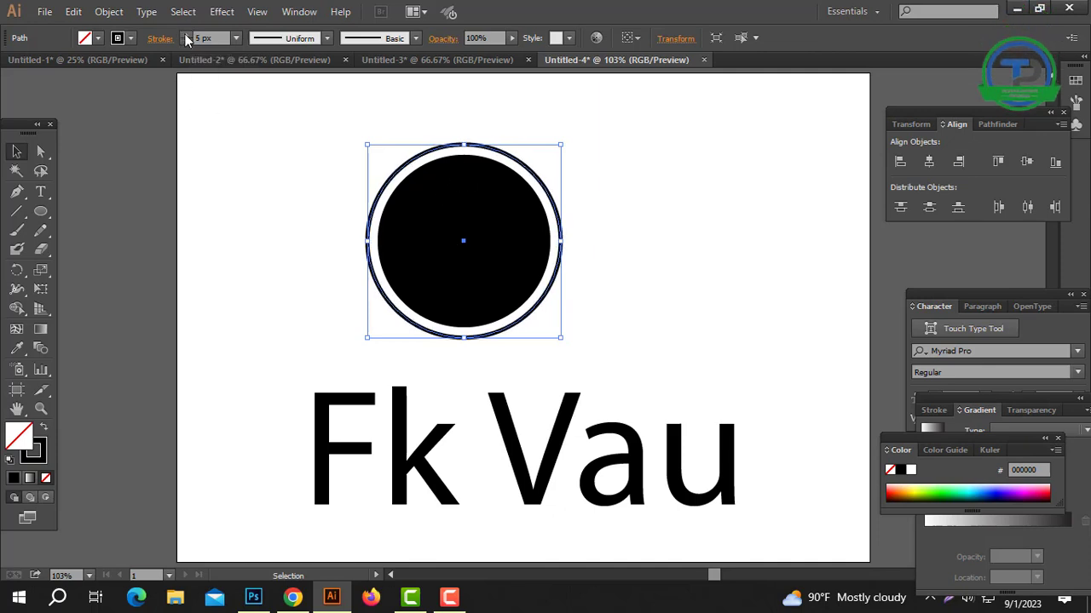
click(186, 35)
click(323, 197)
click(506, 246)
click(687, 295)
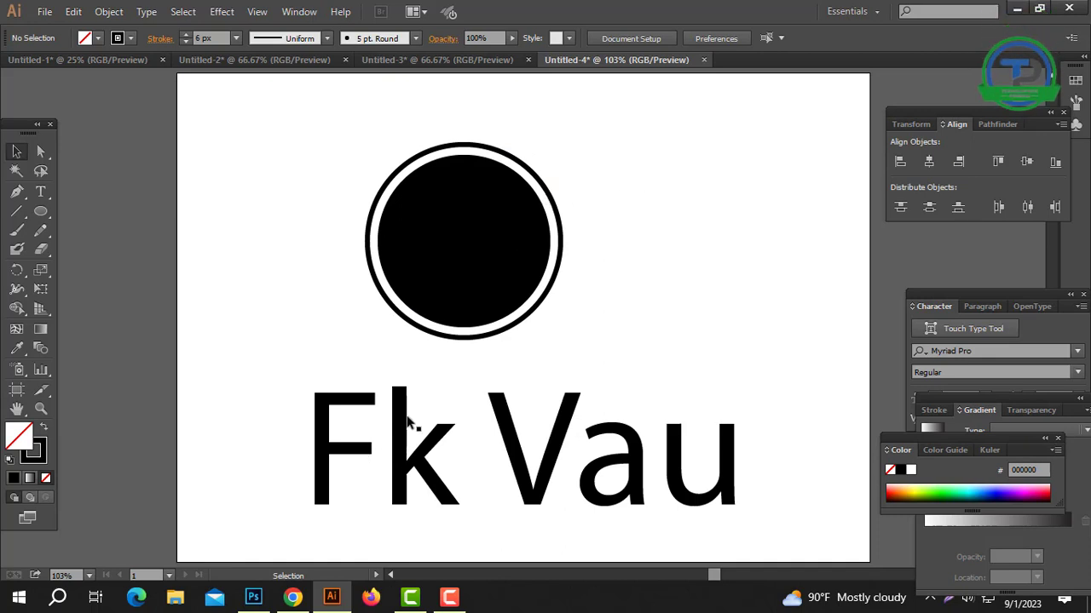
- Copy the letters "Fk" from the "Fk Vau" text and paste them as a separate text object beside the circle
click(403, 458)
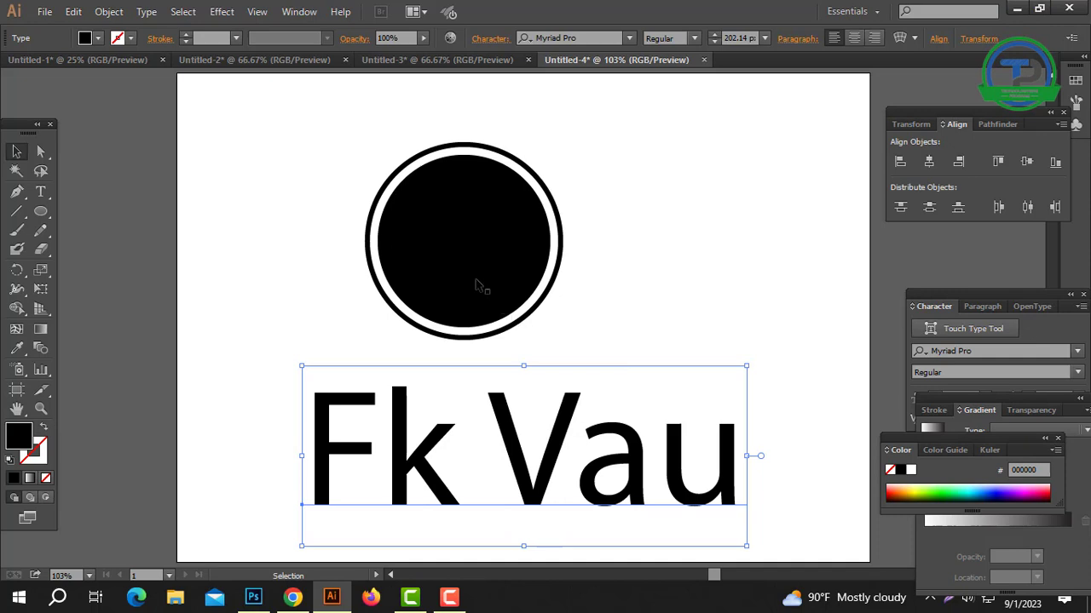
drag(608, 195, 312, 293)
click(609, 192)
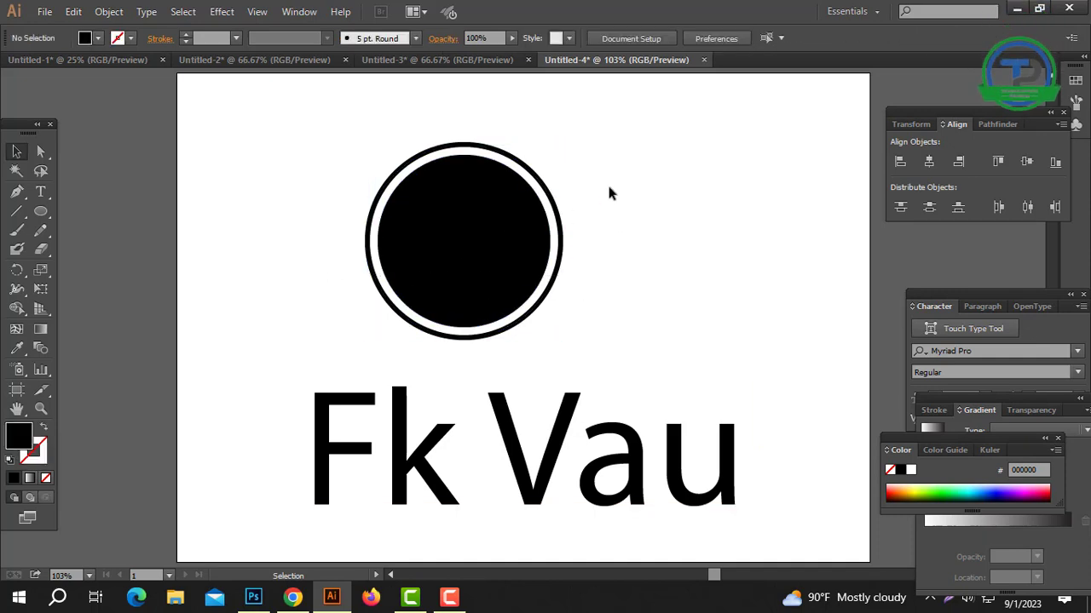
key(t)
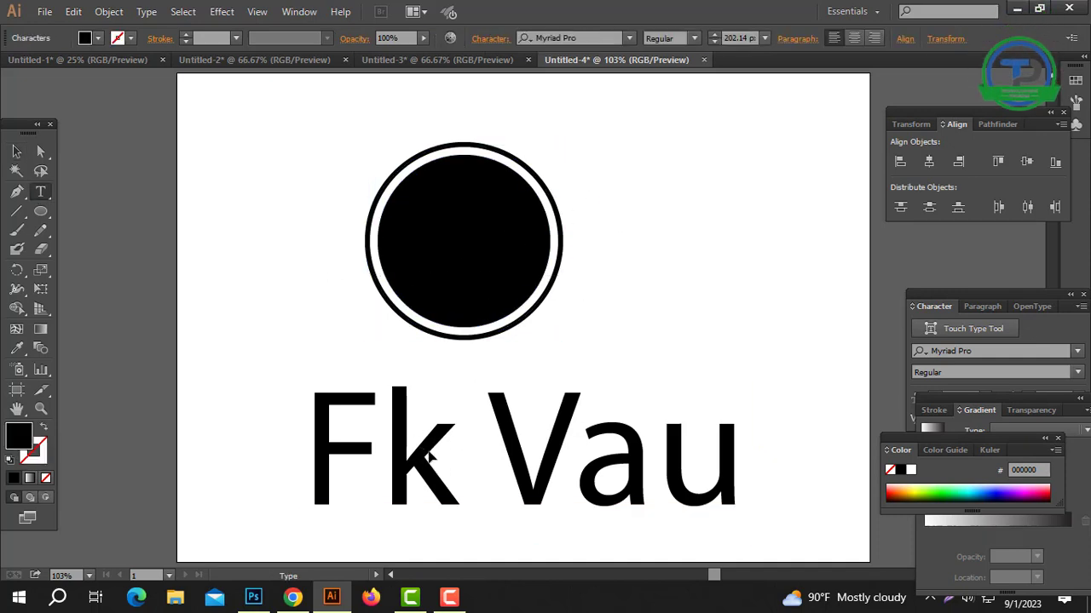
drag(453, 445, 151, 320)
key(ctrl+c)
key(Escape)
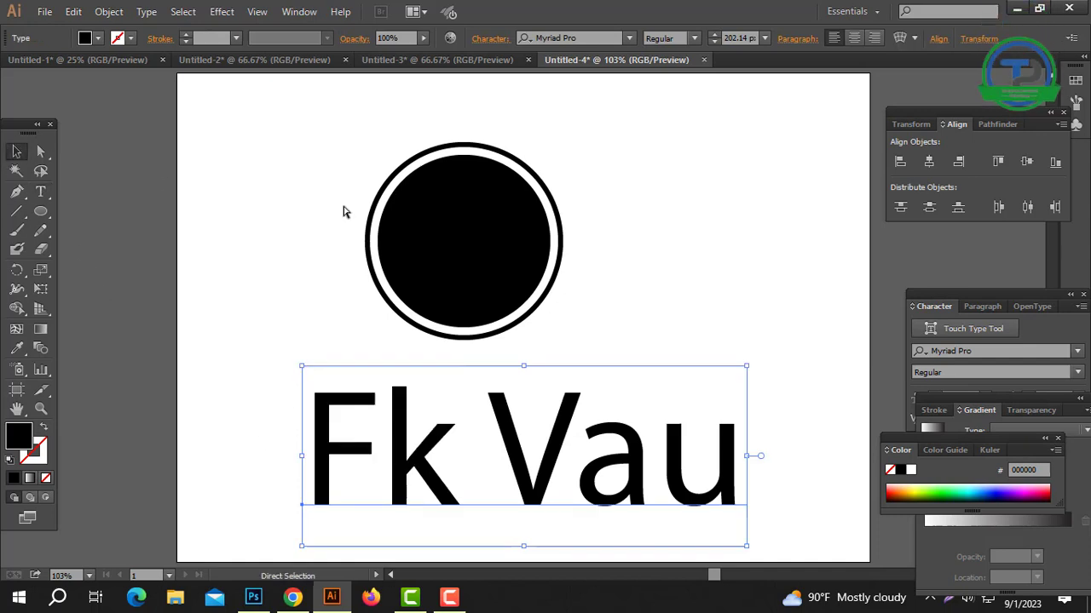
key(ctrl+v)
drag(508, 349, 729, 281)
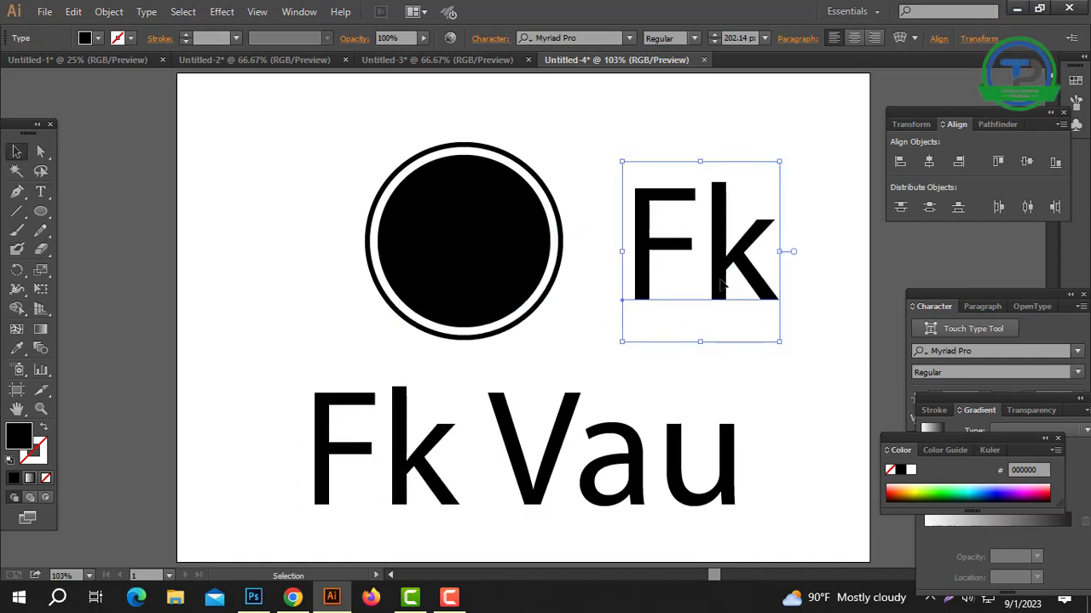
- Change the copied "Fk" text to uppercase and set its font to Vedo Bold
click(147, 11)
mouse_move(196, 240)
click(452, 236)
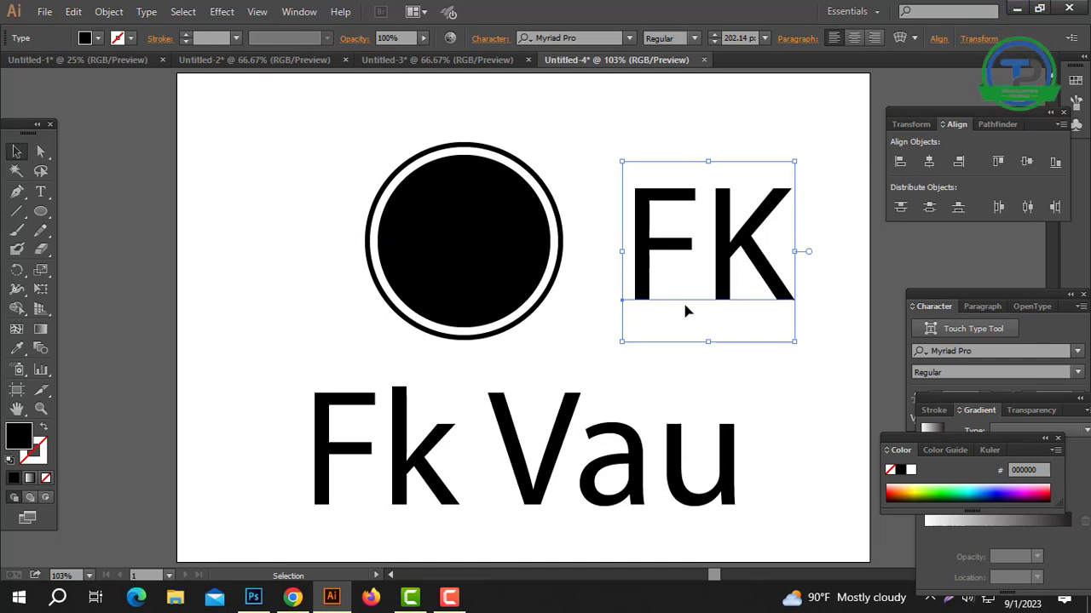
click(588, 36)
text(ved)
key(Return)
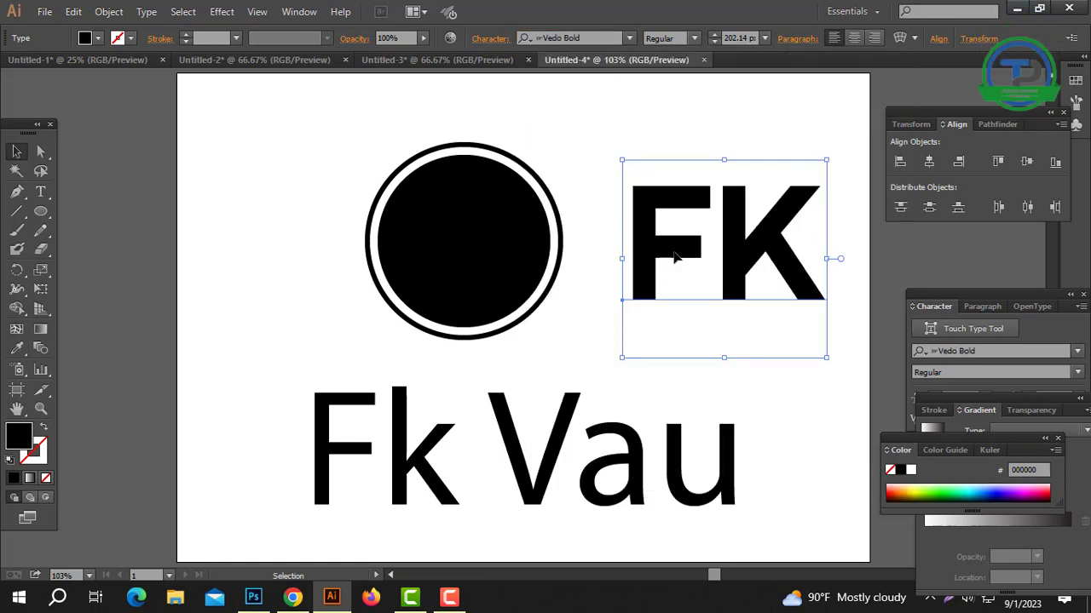
- Move the FK text onto the black circle and make its fill white with the Eyedropper
drag(731, 275, 524, 261)
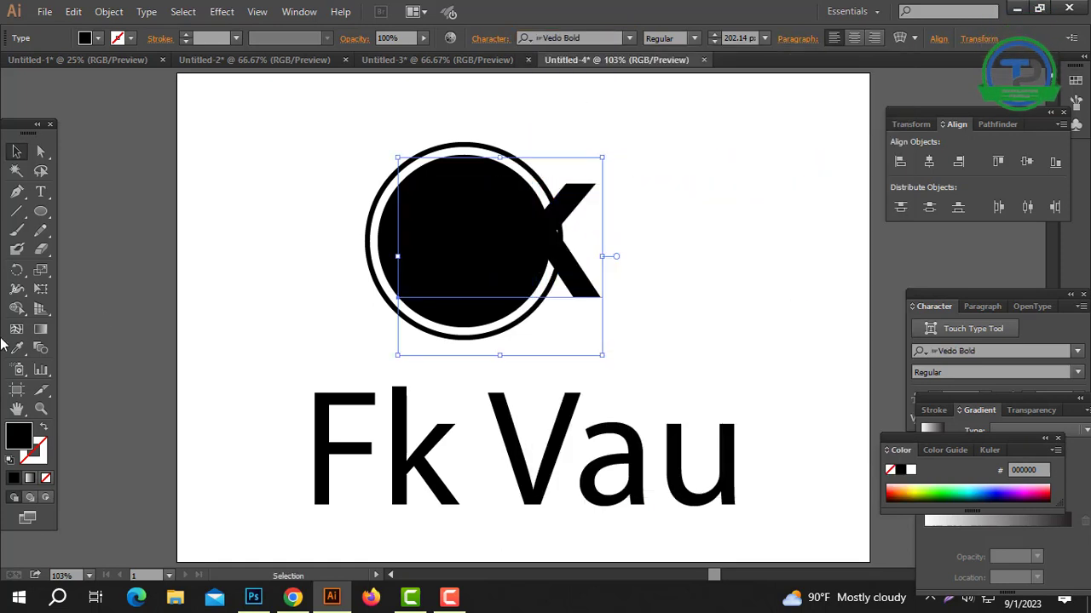
click(16, 350)
click(283, 223)
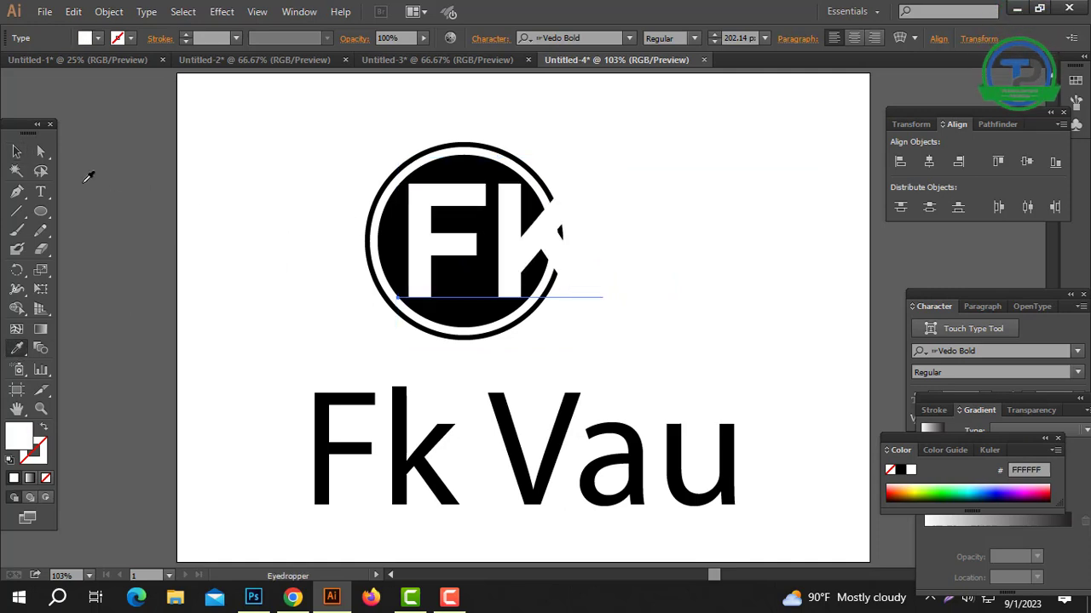
click(17, 151)
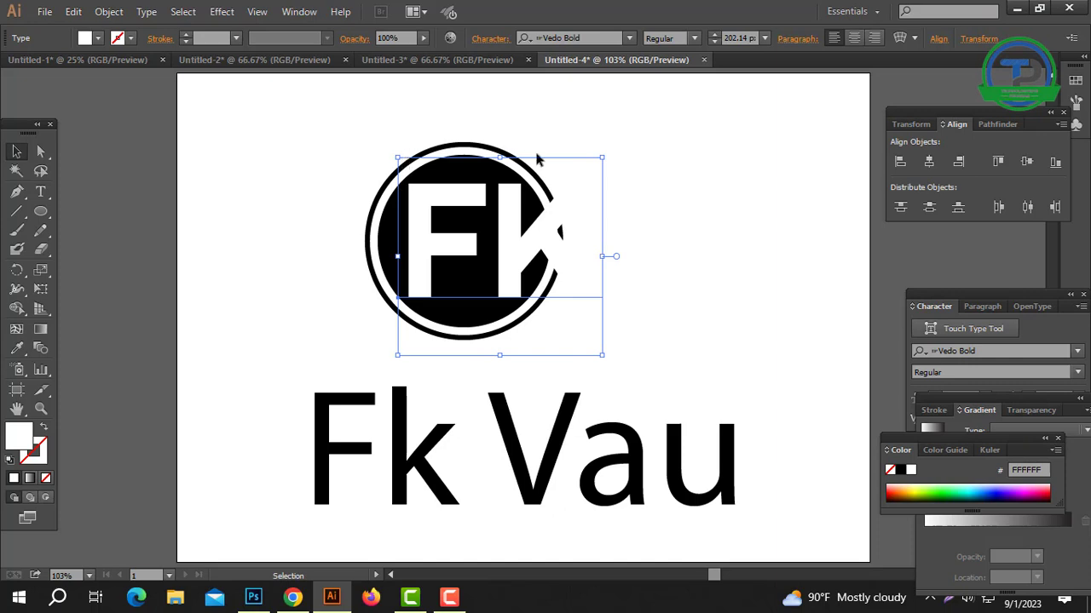
- Shift the white FK text so it spans the circle and convert it to outlines
right_click(463, 214)
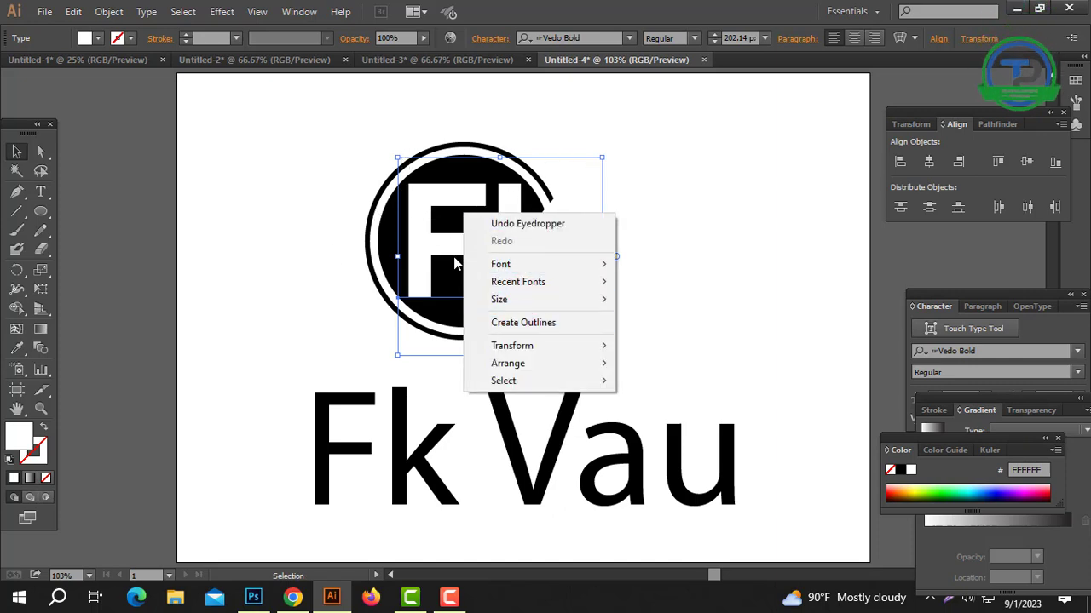
click(713, 231)
drag(470, 247, 493, 230)
right_click(474, 228)
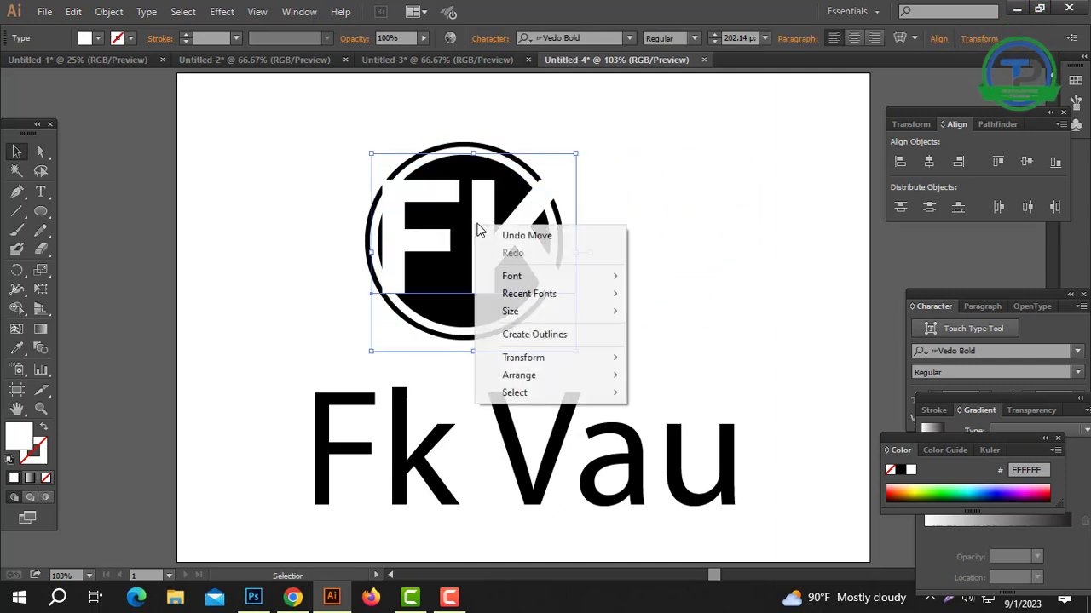
click(530, 339)
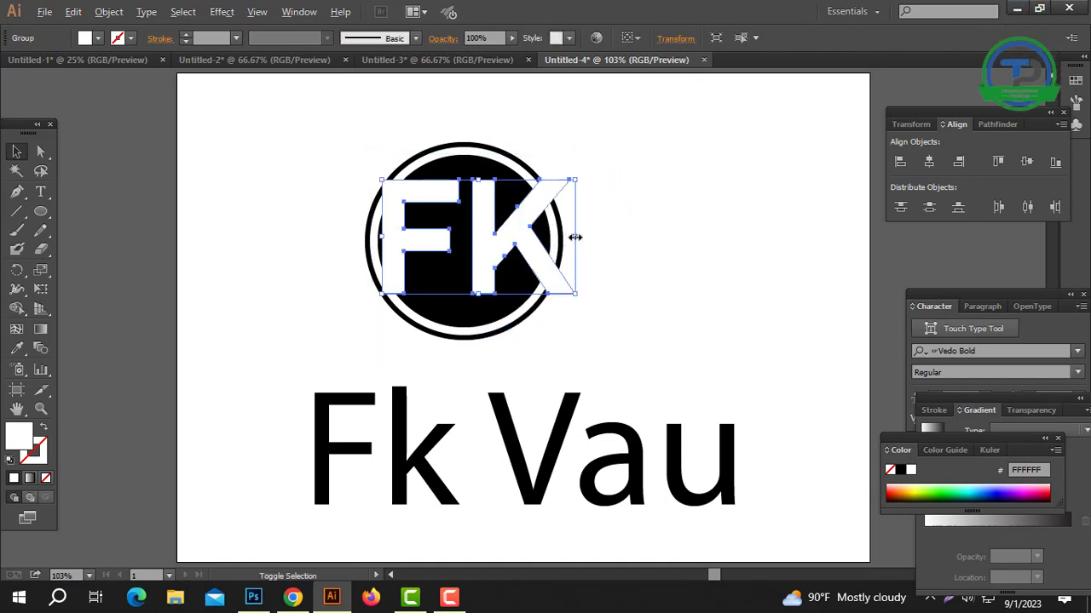
- Scale the FK letters down to fit inside the black circle and align them with both circles on the horizontal and vertical centers
drag(575, 237, 494, 246)
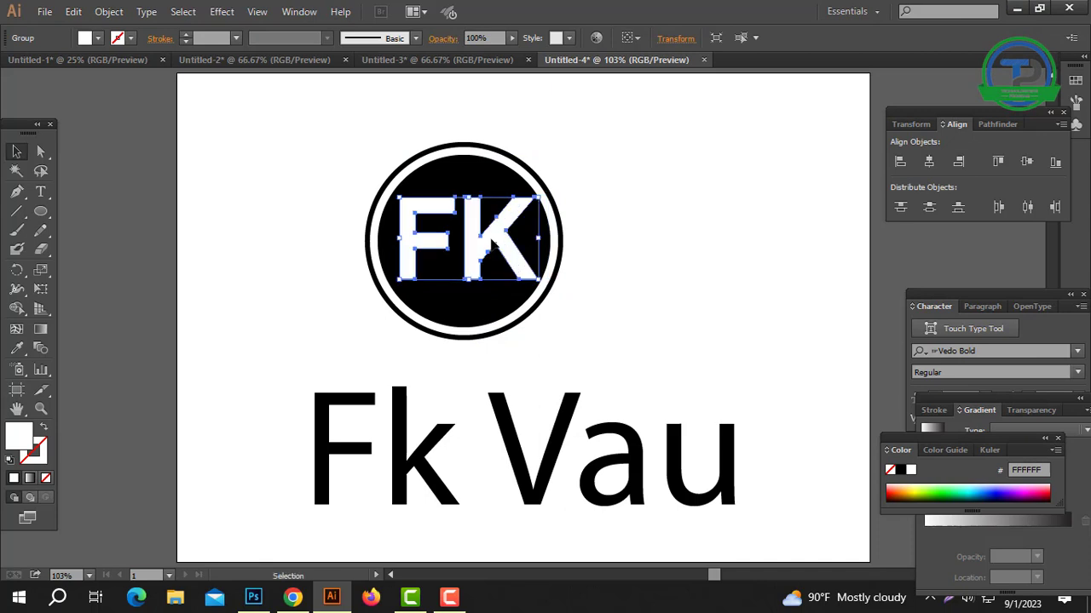
drag(602, 185, 189, 317)
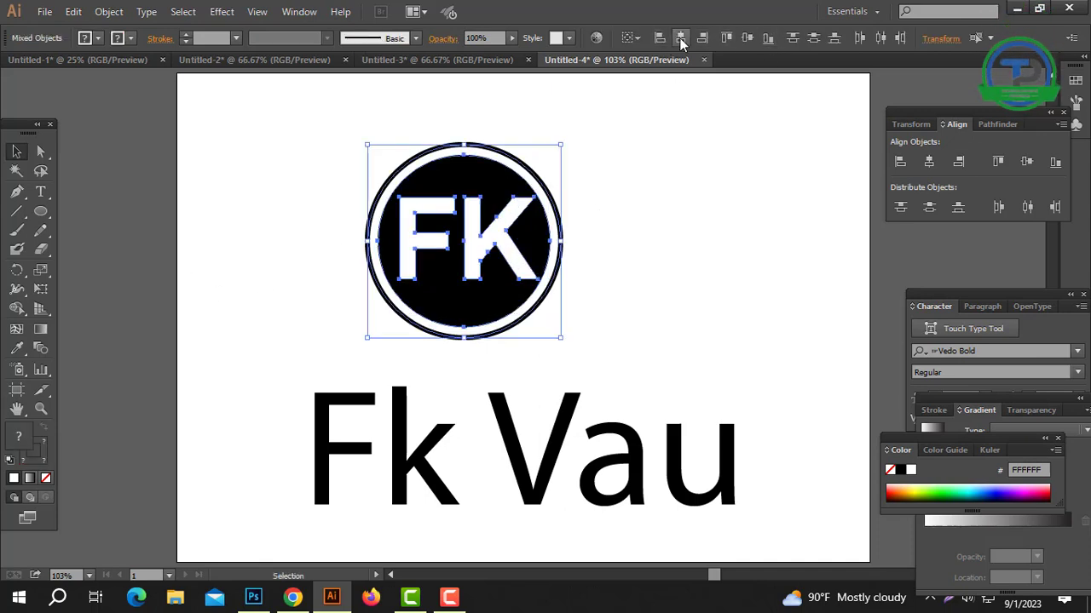
click(680, 37)
click(746, 37)
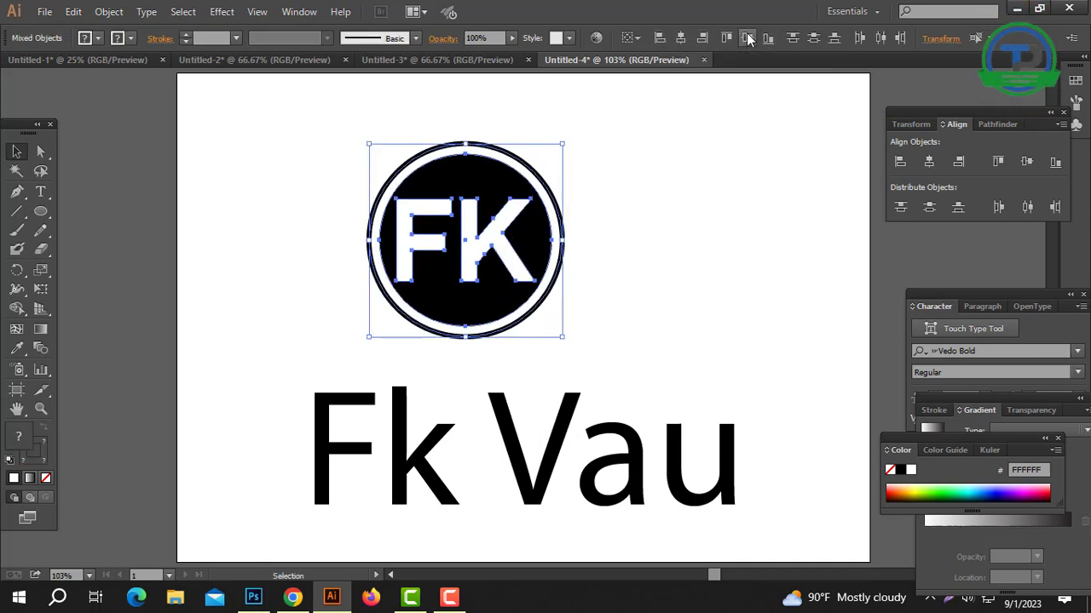
click(681, 151)
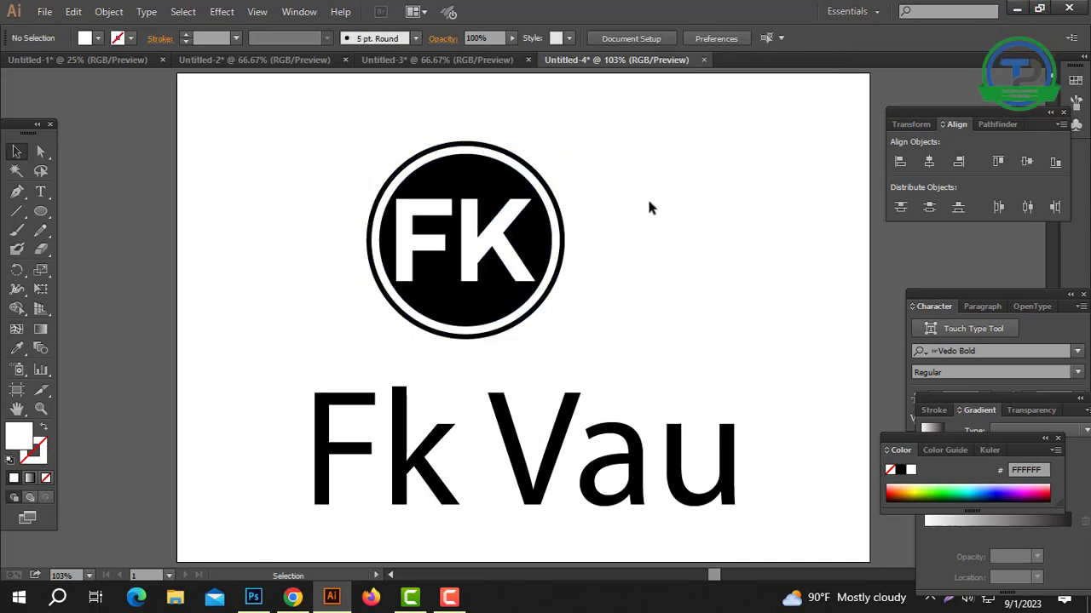
click(486, 242)
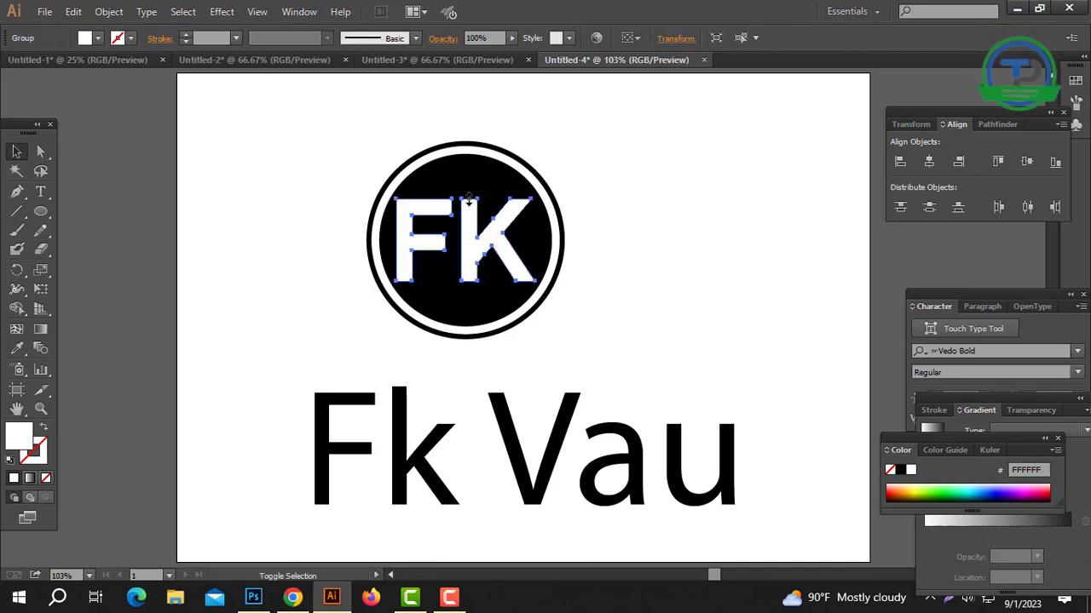
click(646, 211)
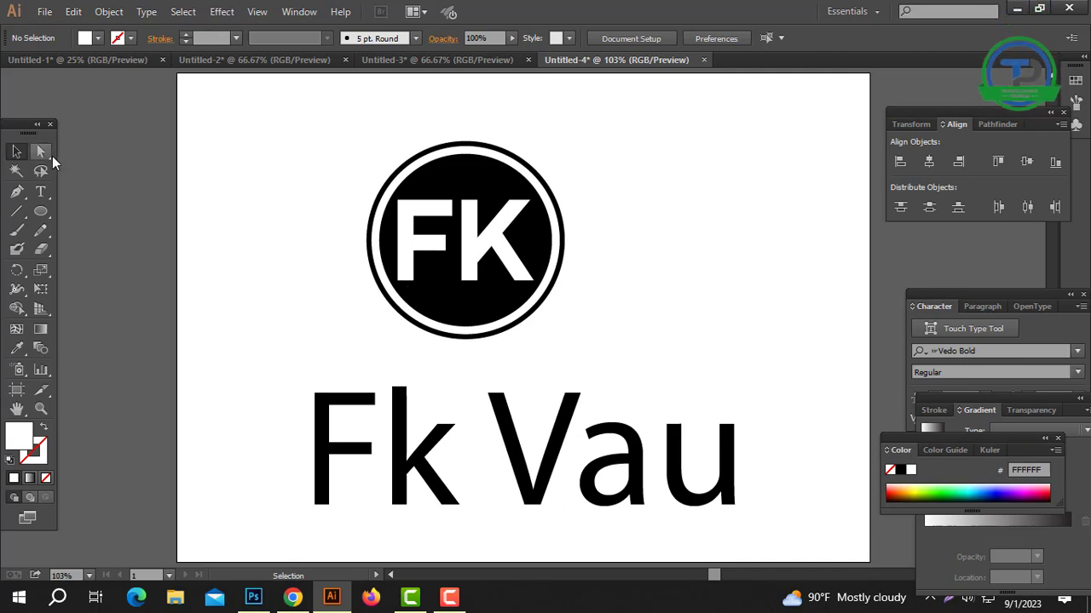
- Stretch the end of the K's upper arm diagonally outward until it cuts past the outer ring
click(514, 206)
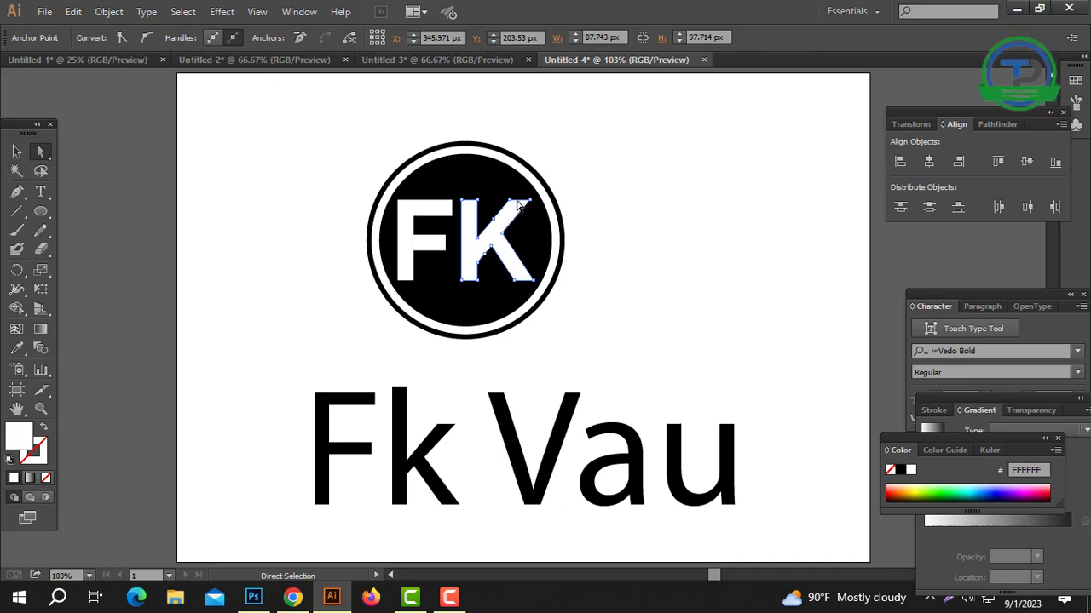
drag(539, 175, 559, 155)
click(756, 193)
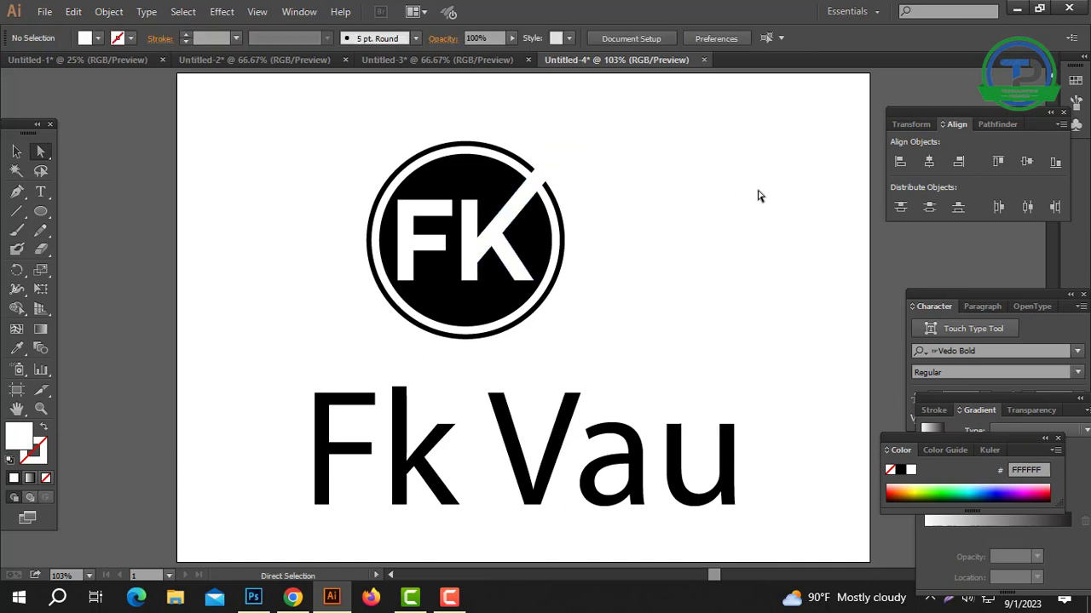
- Stretch the bottom of the F's stem straight down until it extends past the outer ring
click(410, 284)
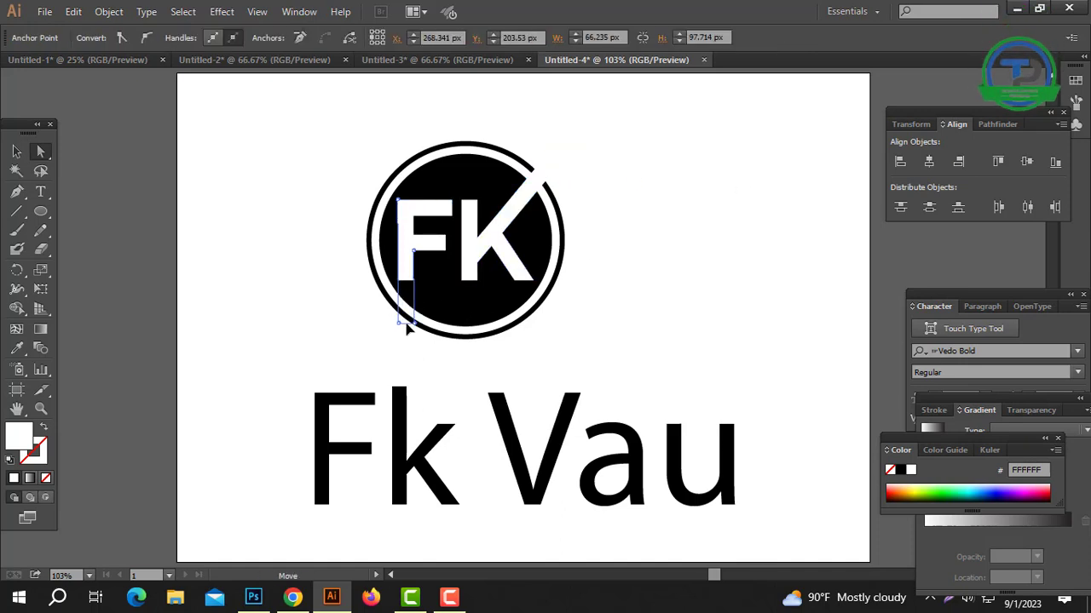
drag(407, 329, 346, 355)
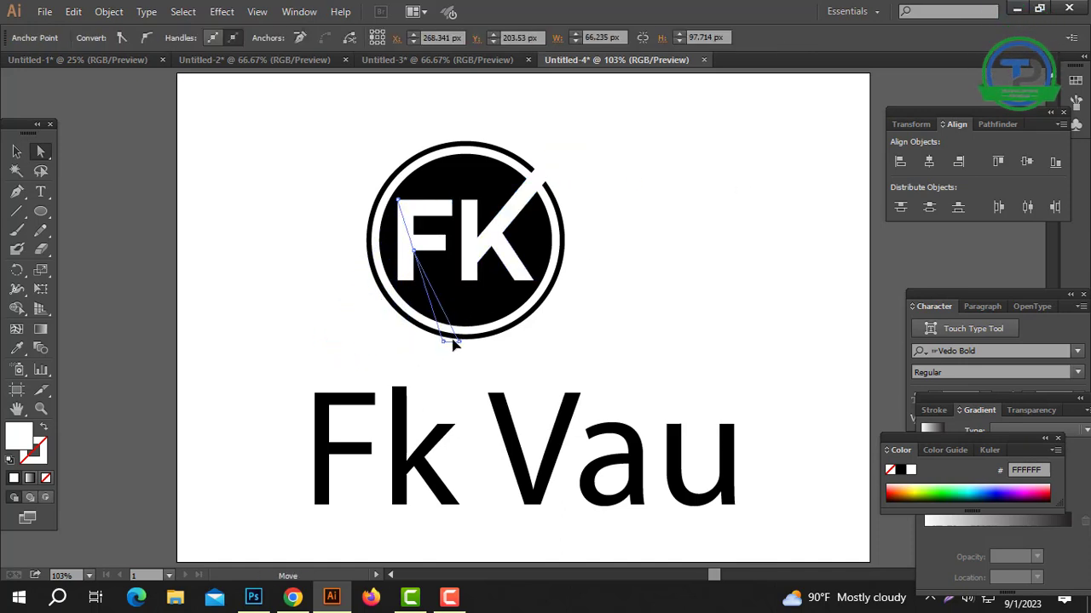
drag(453, 348, 406, 358)
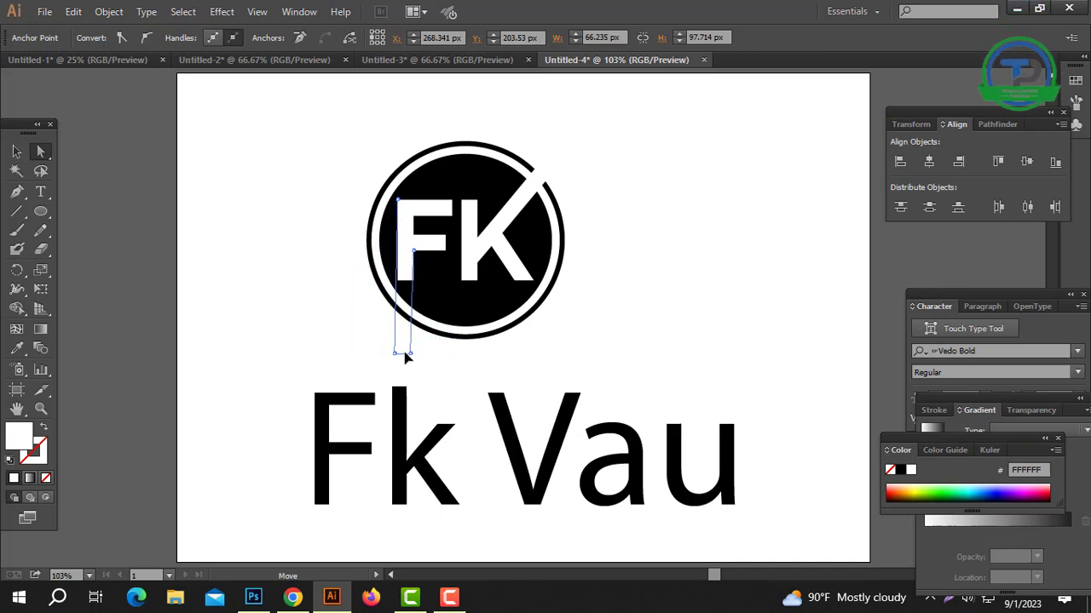
click(322, 289)
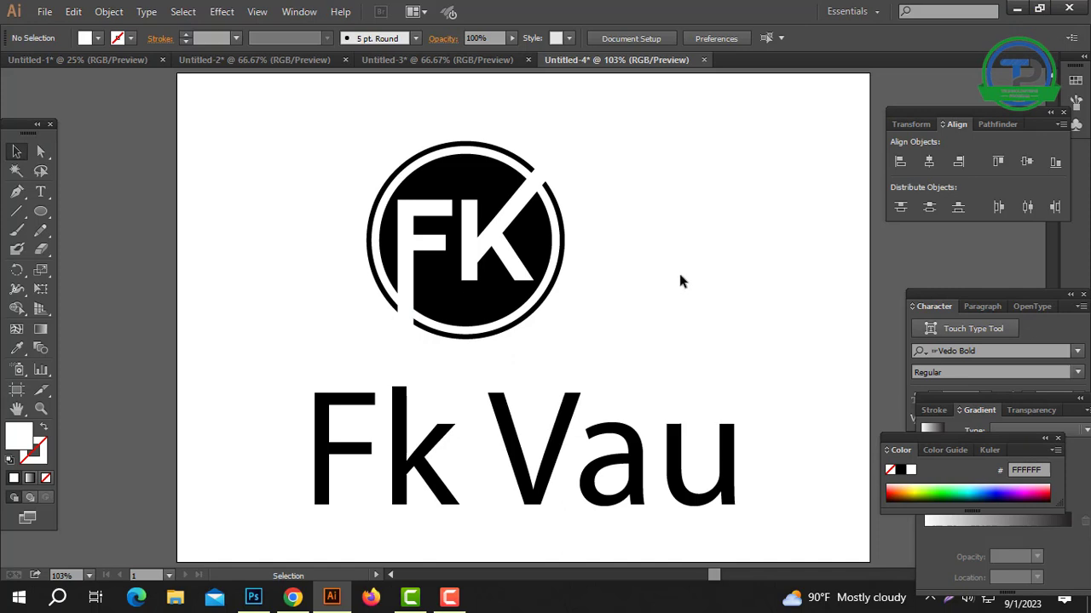
- Subtract the FK letters from the inner black circle with Minus Front, leaving the outer ring out of the selection
click(503, 288)
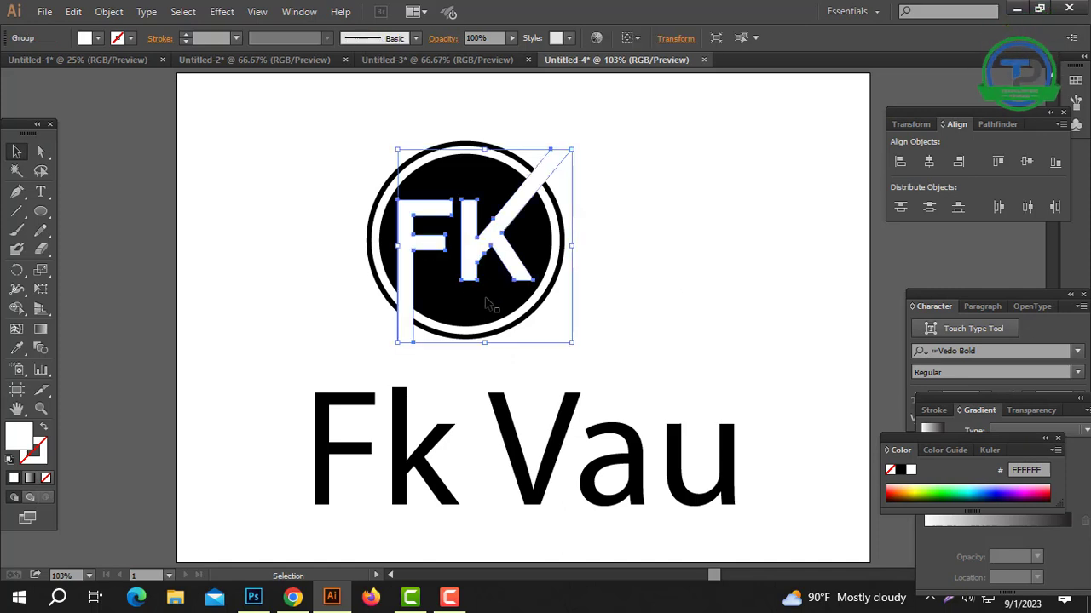
click(644, 178)
click(564, 221)
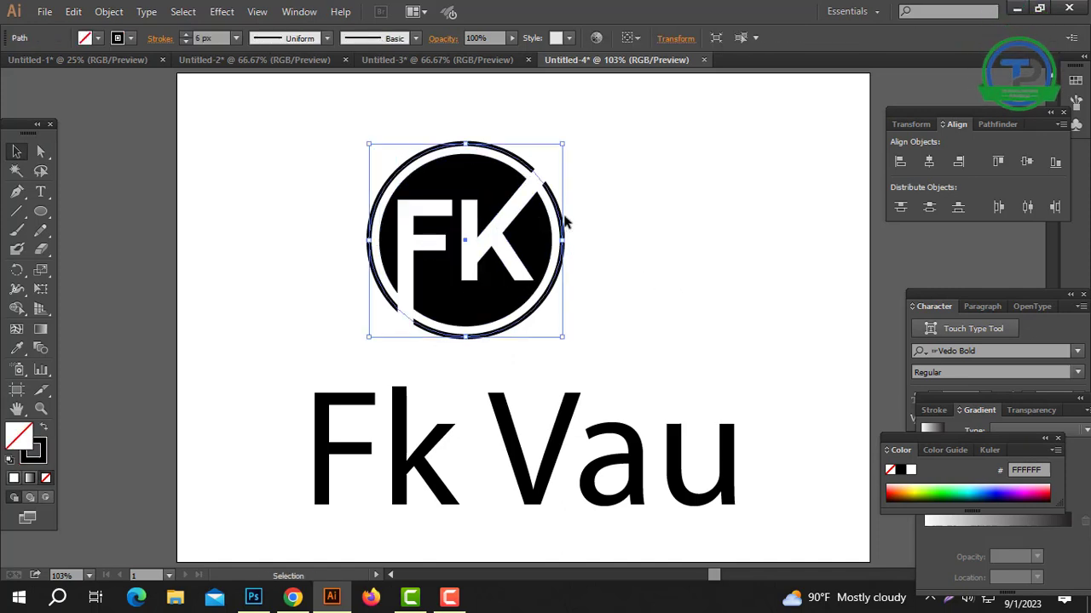
click(589, 156)
drag(596, 126, 345, 272)
click(991, 125)
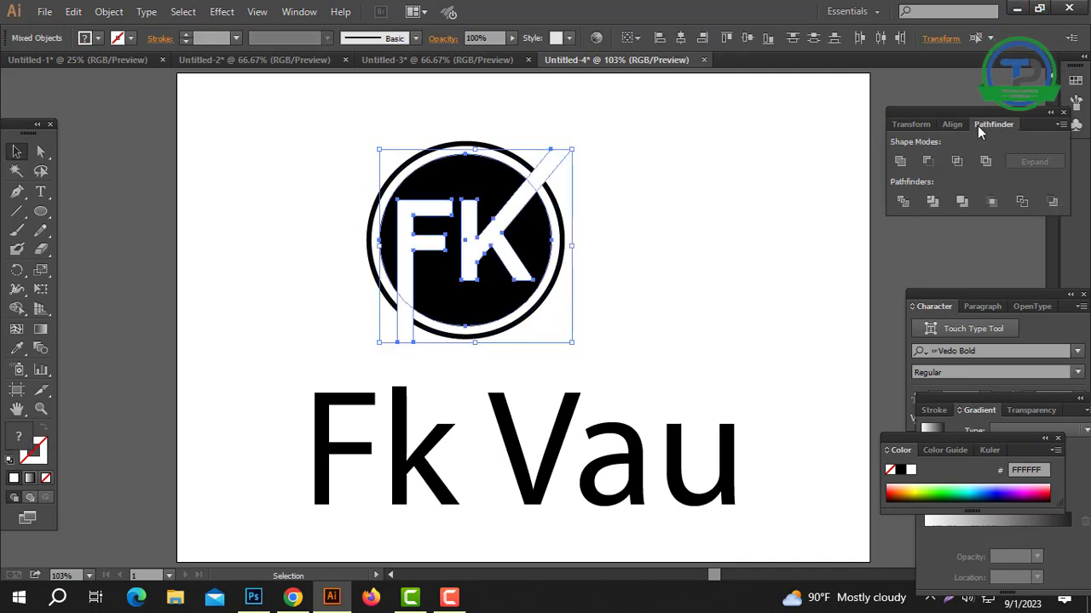
click(928, 162)
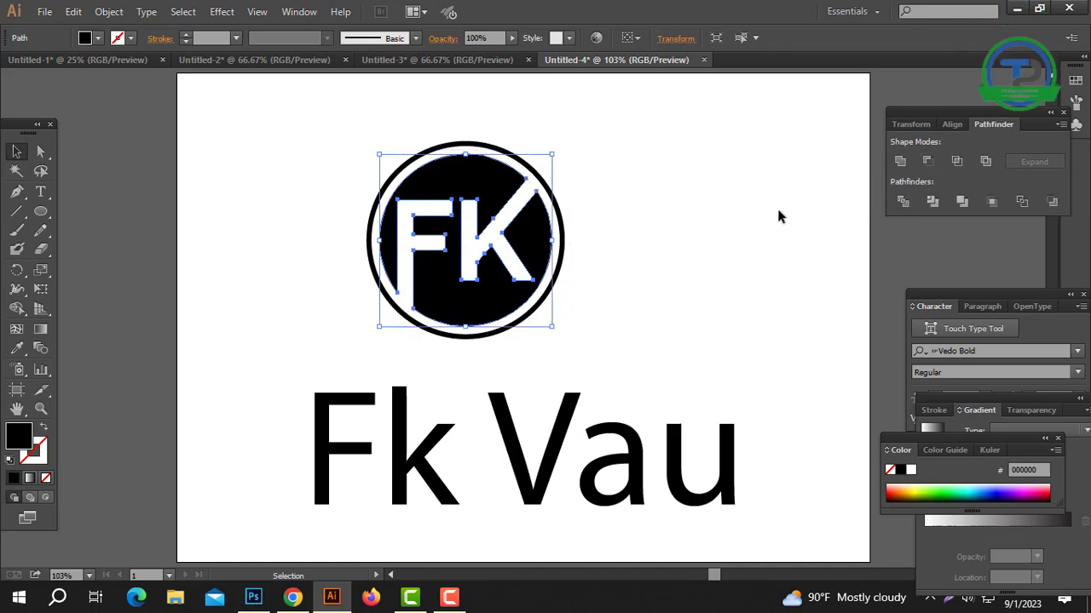
click(236, 315)
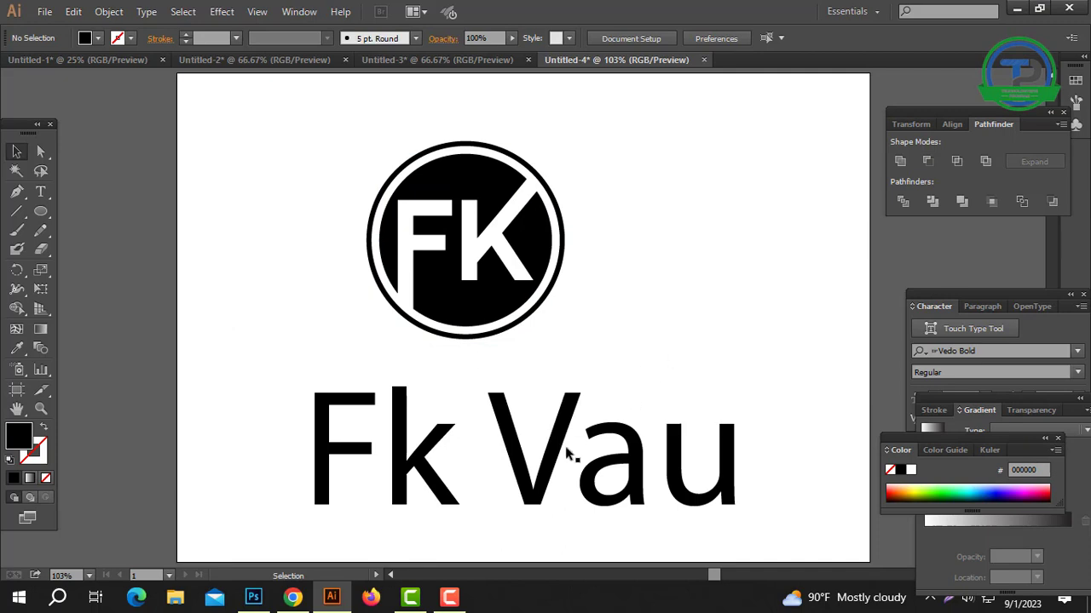
- Copy the word "Vau" out of the "Fk Vau" text and place it as a separate text object beside the circle
double_click(526, 446)
drag(518, 441, 804, 448)
key(ctrl+c)
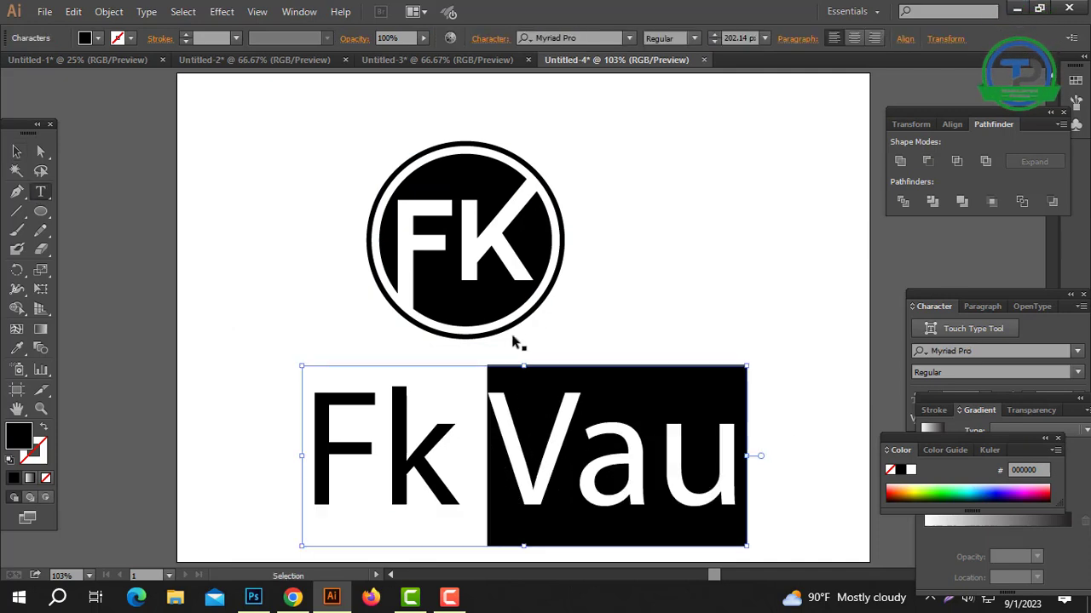
click(16, 151)
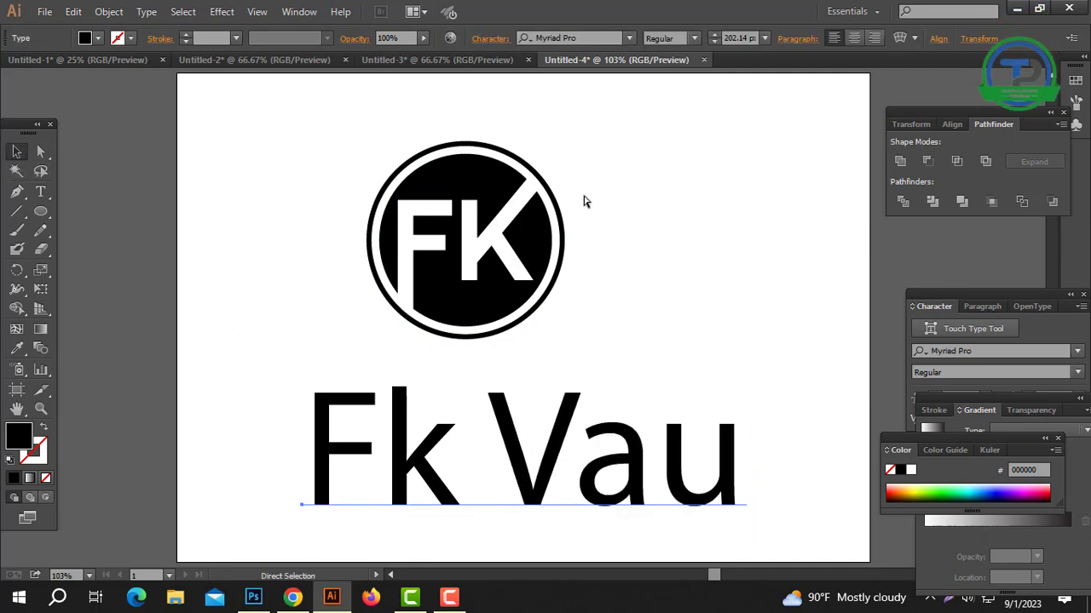
key(ctrl+v)
drag(494, 332, 769, 291)
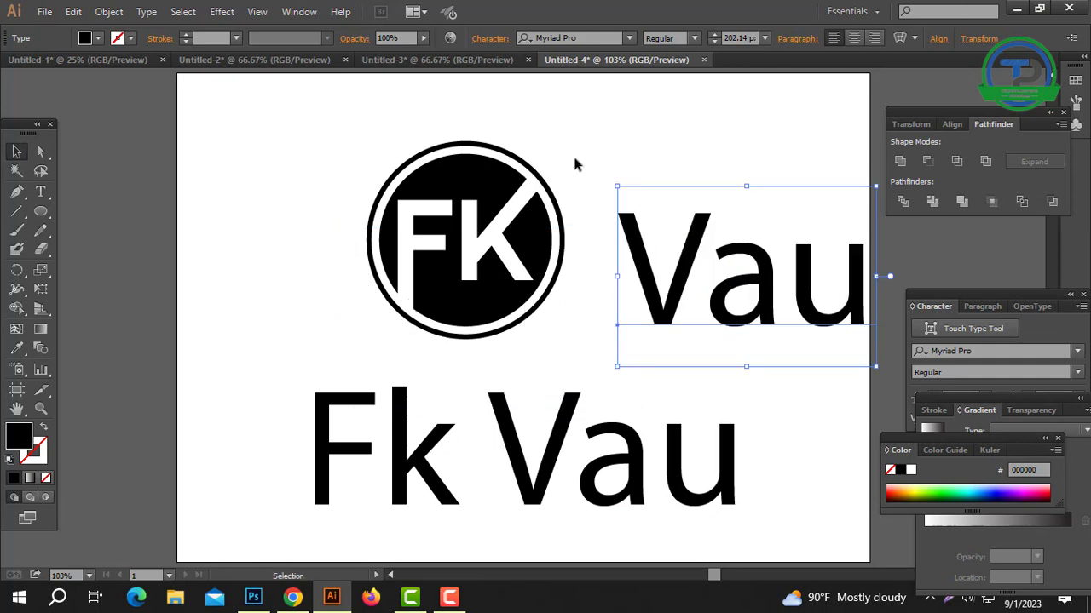
- Set the font of the separate "Vau" text to Vedo Bold
click(554, 37)
text(ved)
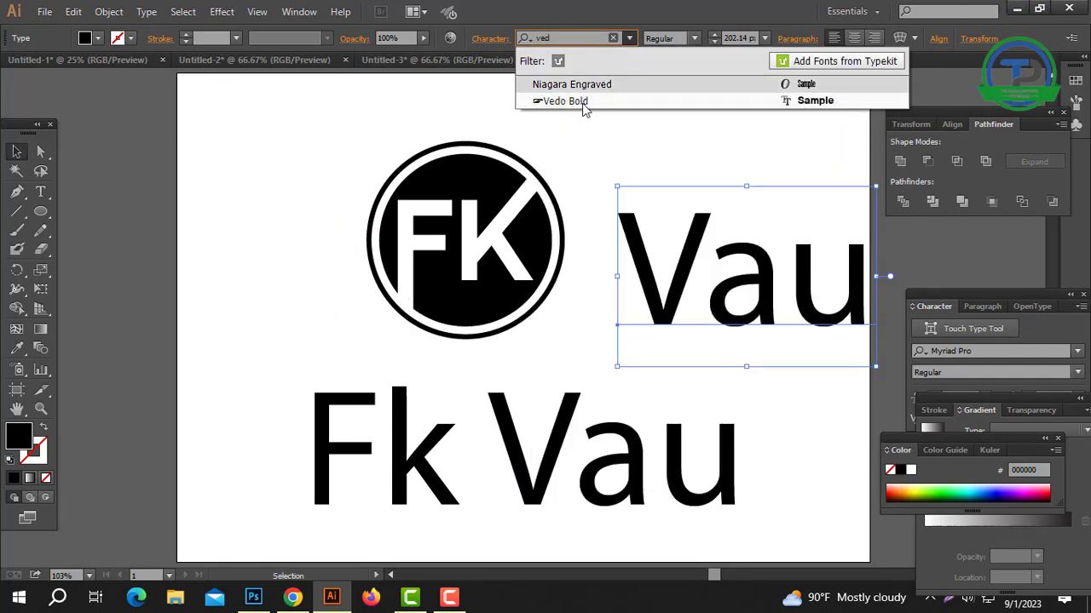
click(566, 101)
- Move the "Vau" text over the lower part of the black circle and sample white as its fill
drag(937, 295, 530, 292)
click(22, 350)
click(141, 281)
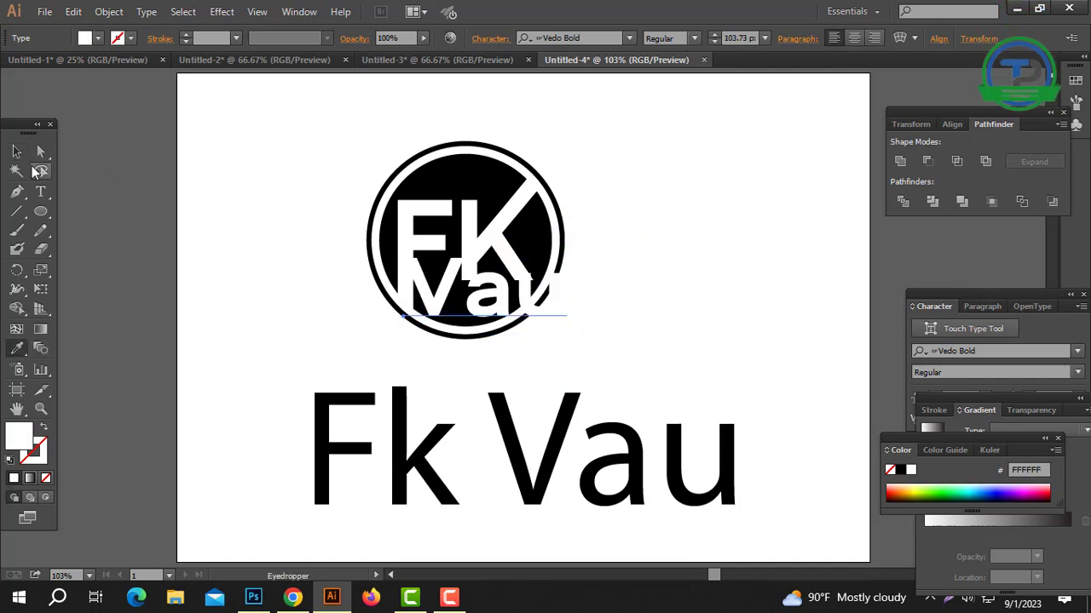
- Scale the white "Vau" text down to about 42 px and place it below the FK letters inside the circle
click(17, 152)
drag(569, 298, 534, 298)
drag(503, 305, 484, 308)
click(606, 333)
ctrl+click(570, 319)
ctrl+click(570, 318)
drag(371, 279, 493, 280)
click(531, 285)
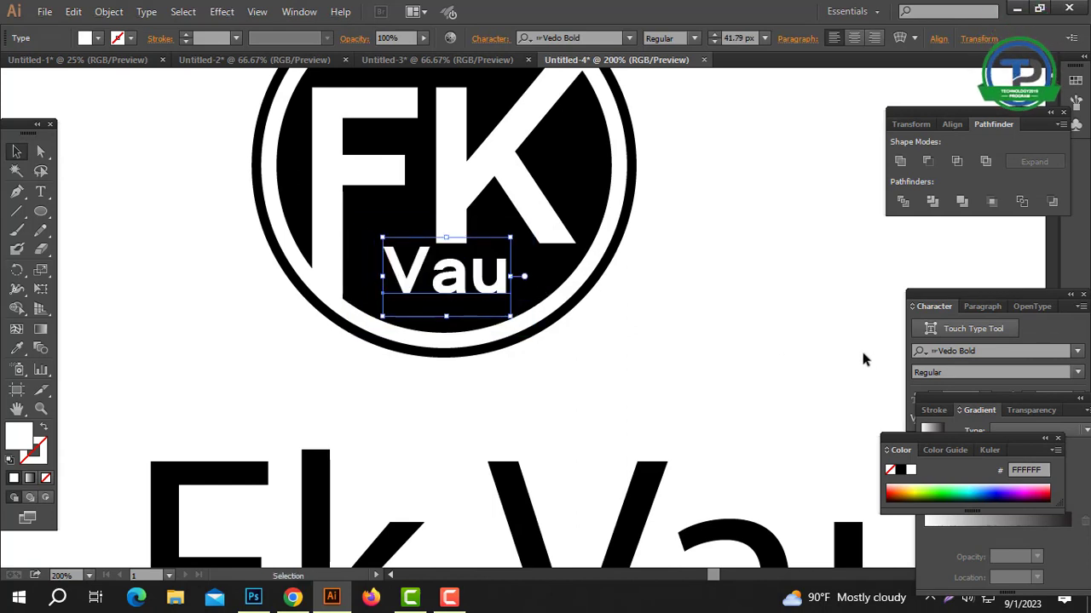
- Set the tracking of the "Vau" text to 500
click(1048, 303)
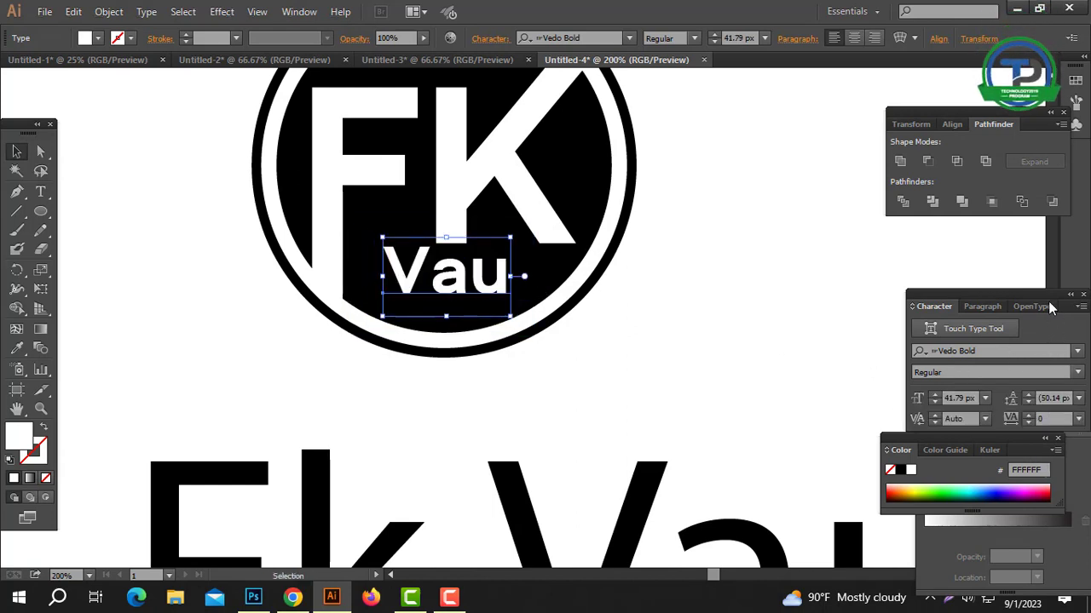
drag(1043, 302, 917, 262)
click(924, 378)
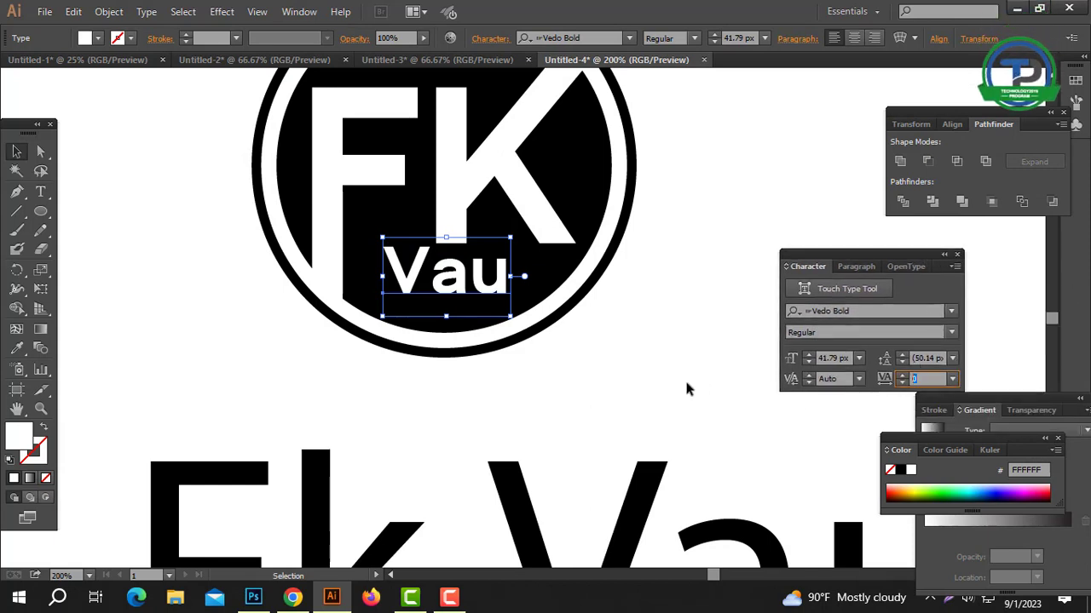
text(500)
key(Return)
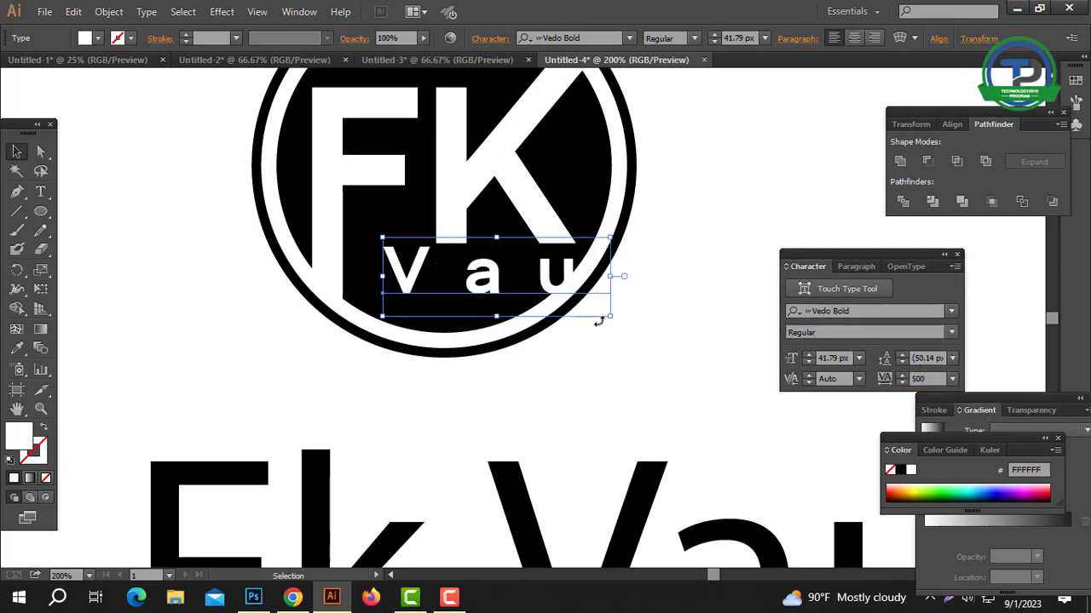
- Shrink the widely spaced "Vau" text to about 35 px and center it beneath the FK letters
drag(517, 294, 502, 294)
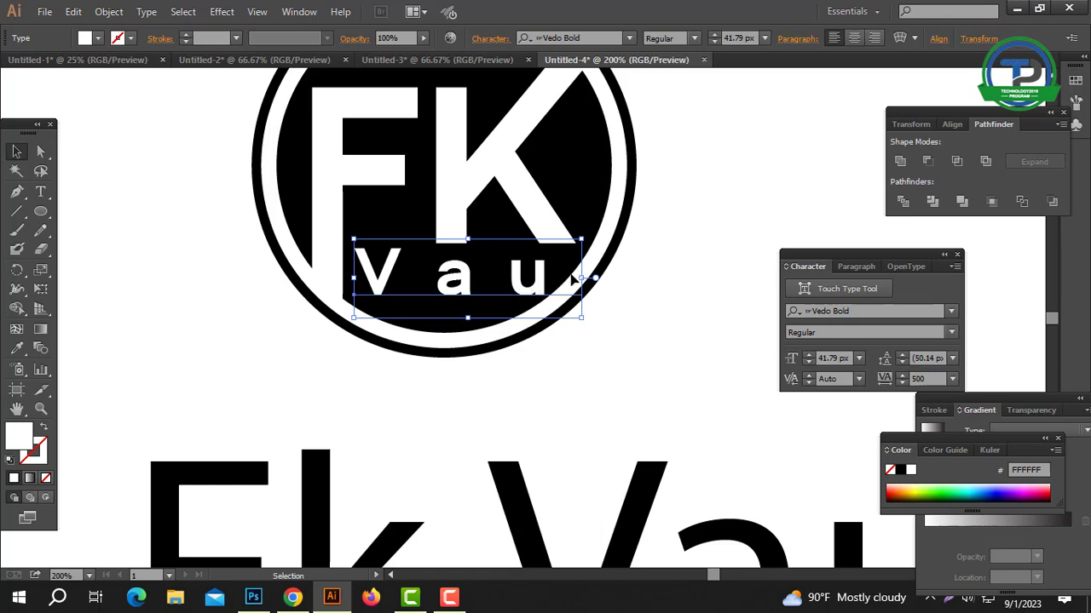
drag(580, 278, 563, 279)
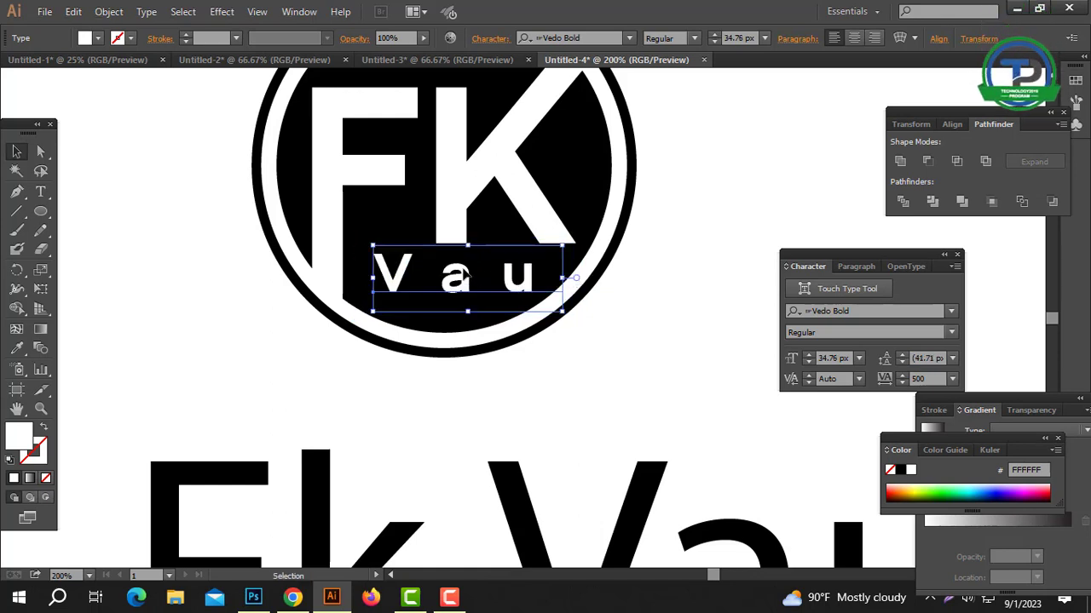
drag(466, 271, 460, 266)
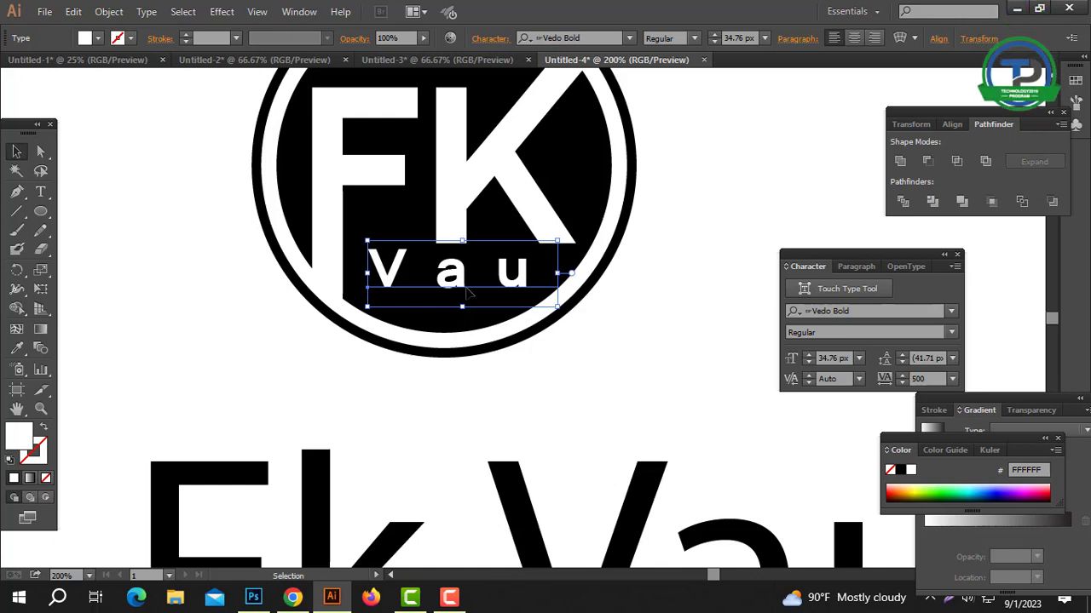
click(651, 404)
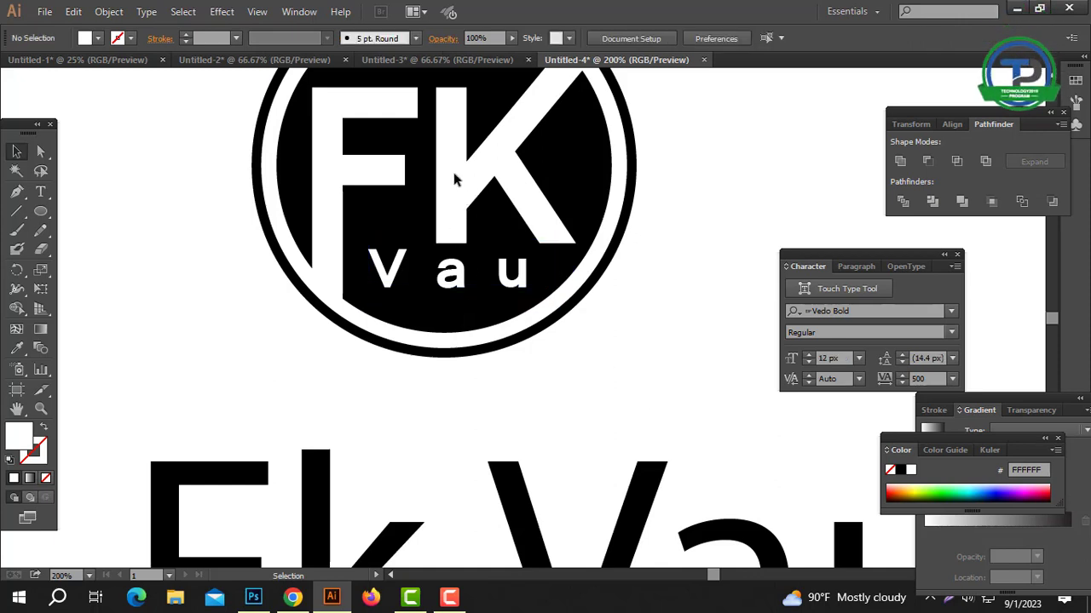
click(467, 295)
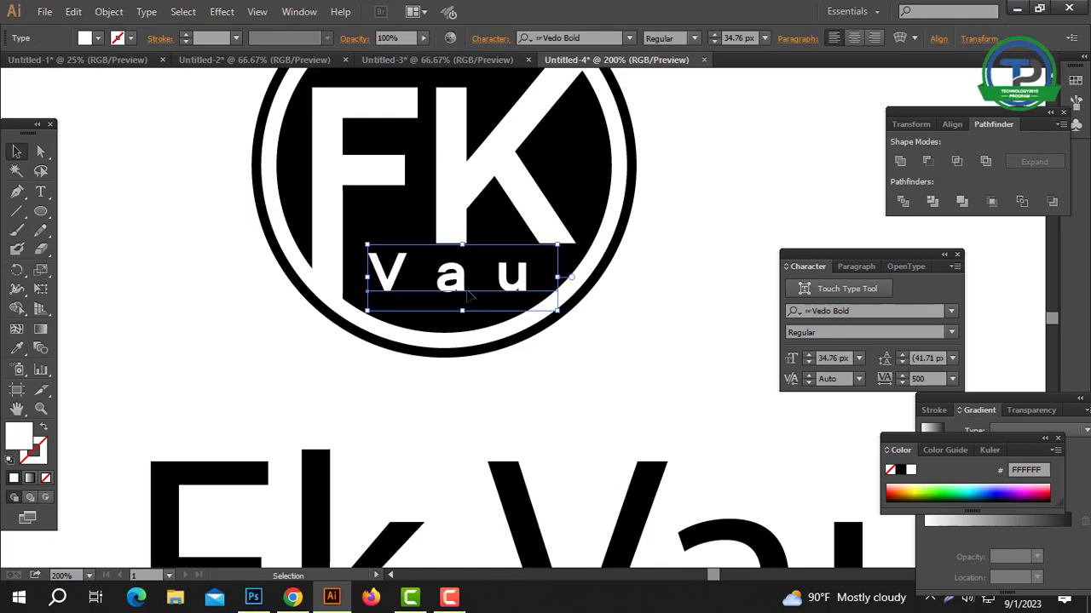
- Convert the small "Vau" text to outlines
right_click(455, 275)
click(511, 382)
click(608, 373)
- Delete the large original "Fk Vau" text below the logo
ctrl+alt+click(552, 325)
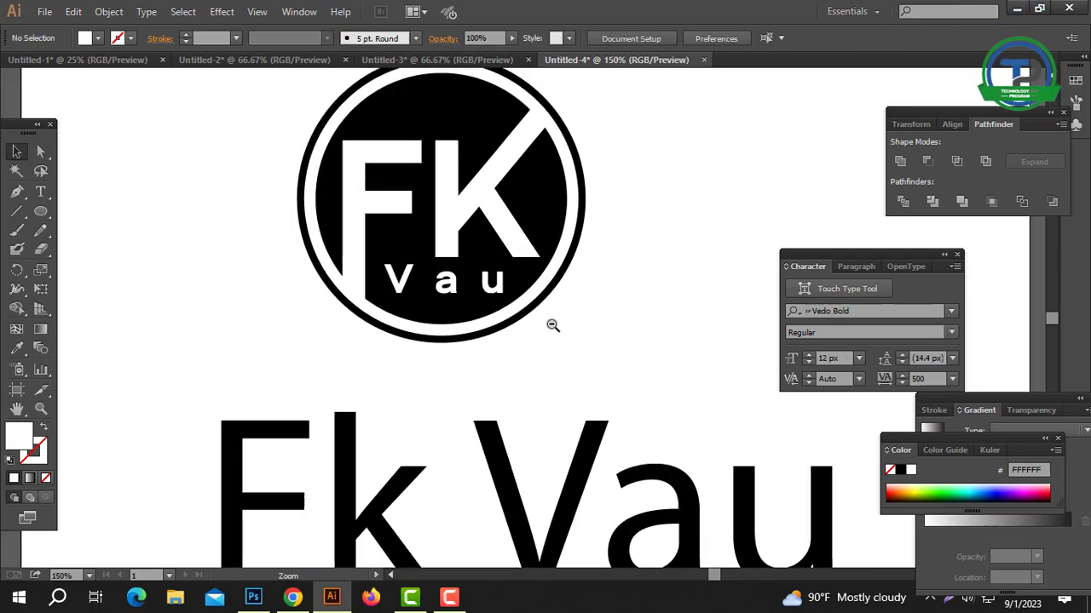
ctrl+alt+click(552, 325)
click(531, 441)
key(Delete)
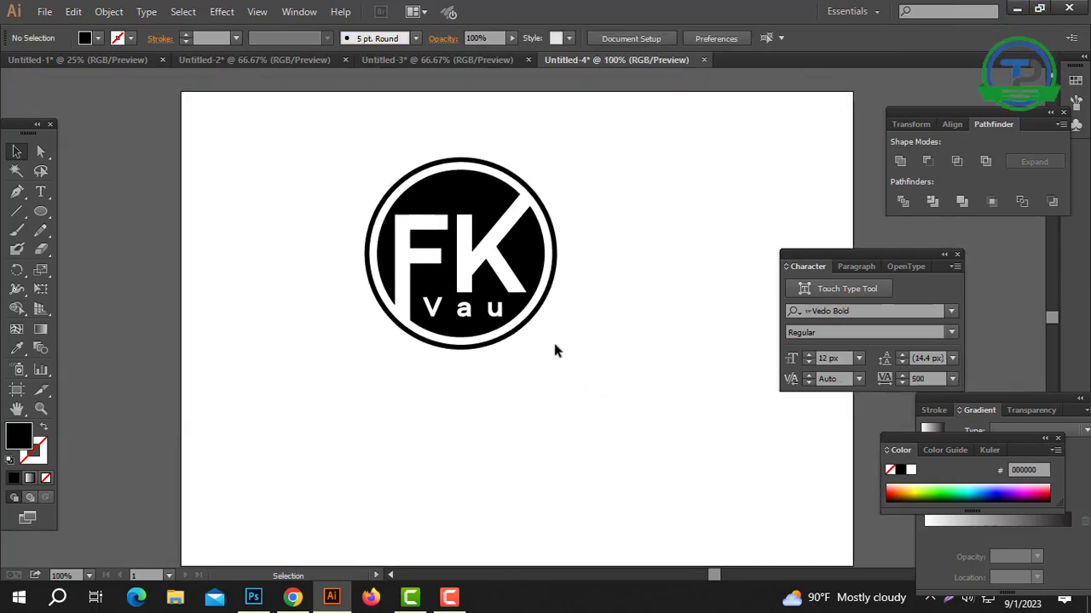
- Examine the outlined "Vau" lettering and its placement within the logo up close and at reduced size
click(467, 311)
ctrl+click(500, 326)
ctrl+click(490, 311)
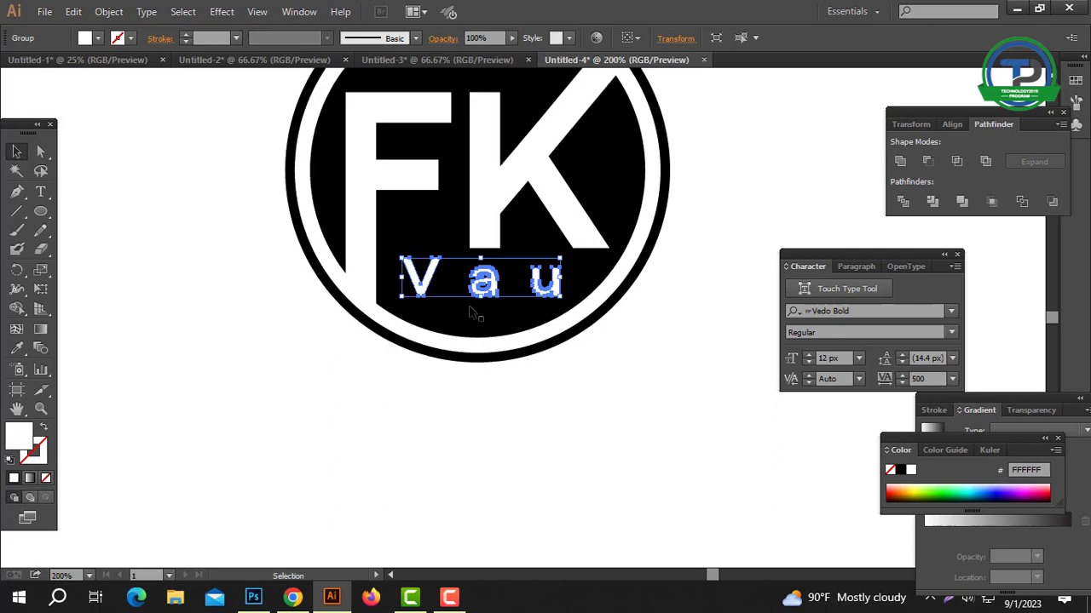
click(473, 315)
click(510, 344)
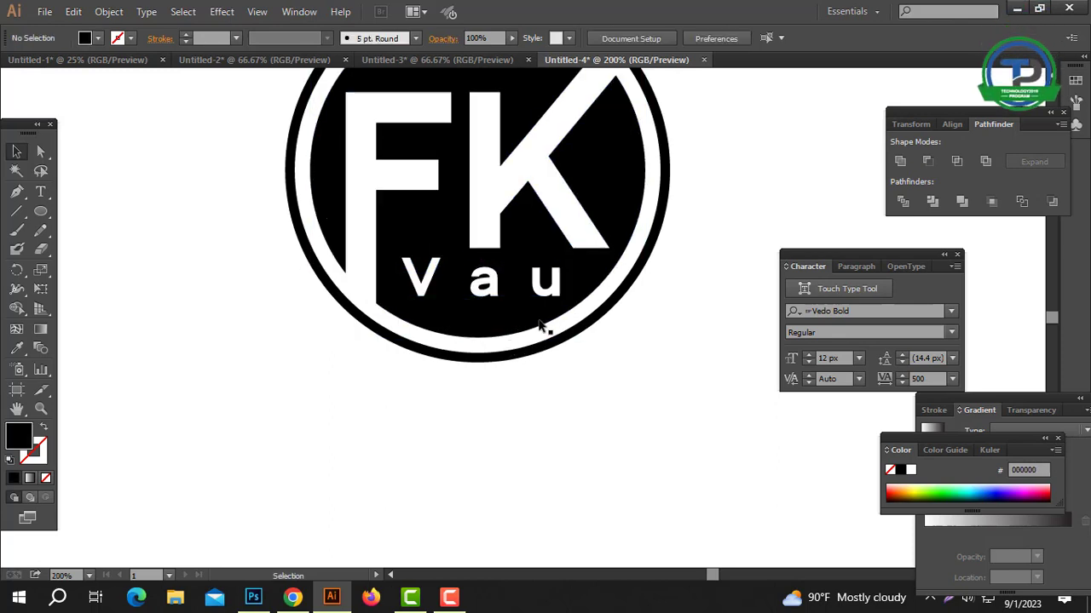
ctrl+alt+click(519, 296)
ctrl+alt+click(518, 296)
ctrl+alt+click(519, 296)
click(575, 294)
click(628, 234)
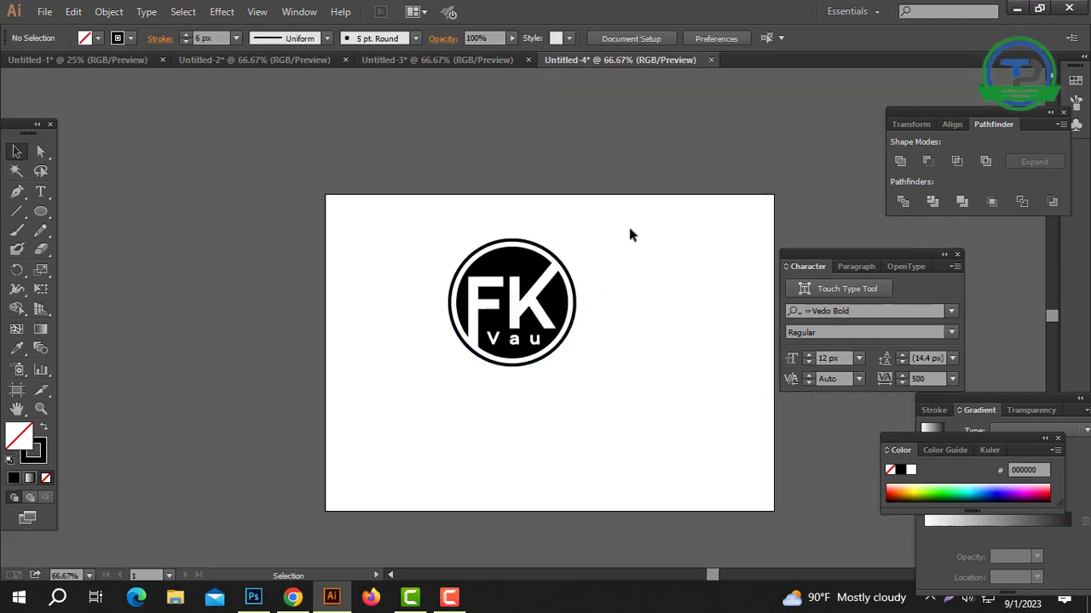
- Expand the outer ring's 6 px stroke into a filled shape
drag(626, 214, 395, 370)
key(ctrl+0)
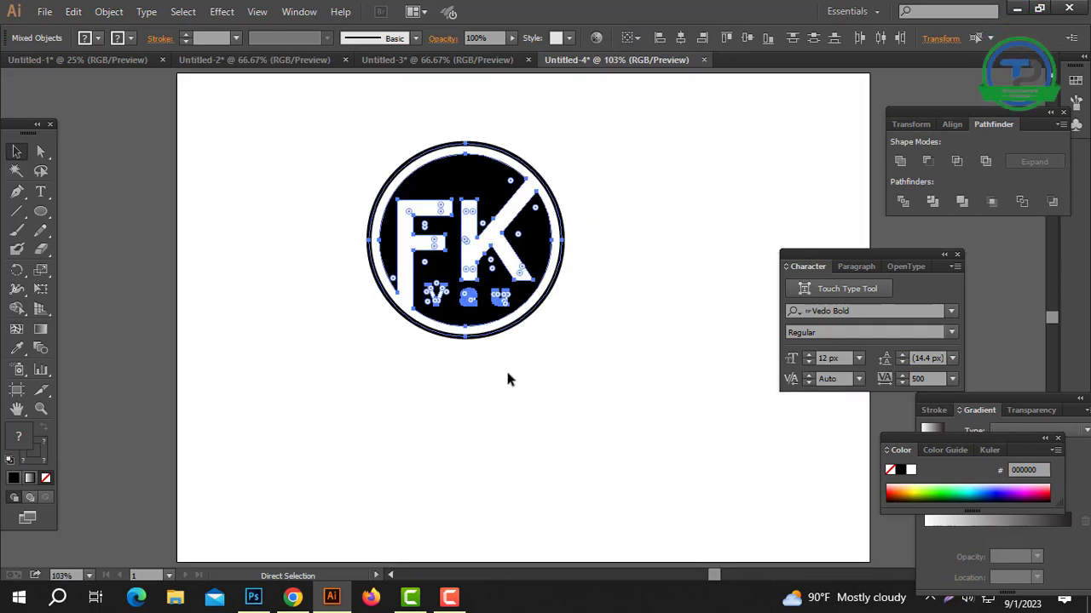
click(528, 314)
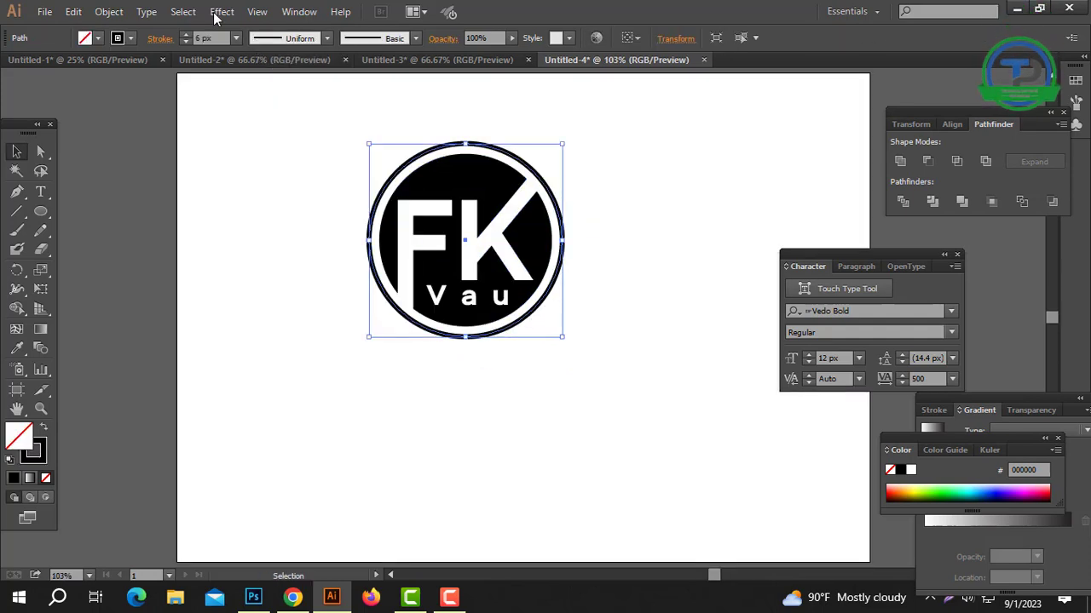
click(109, 11)
click(119, 183)
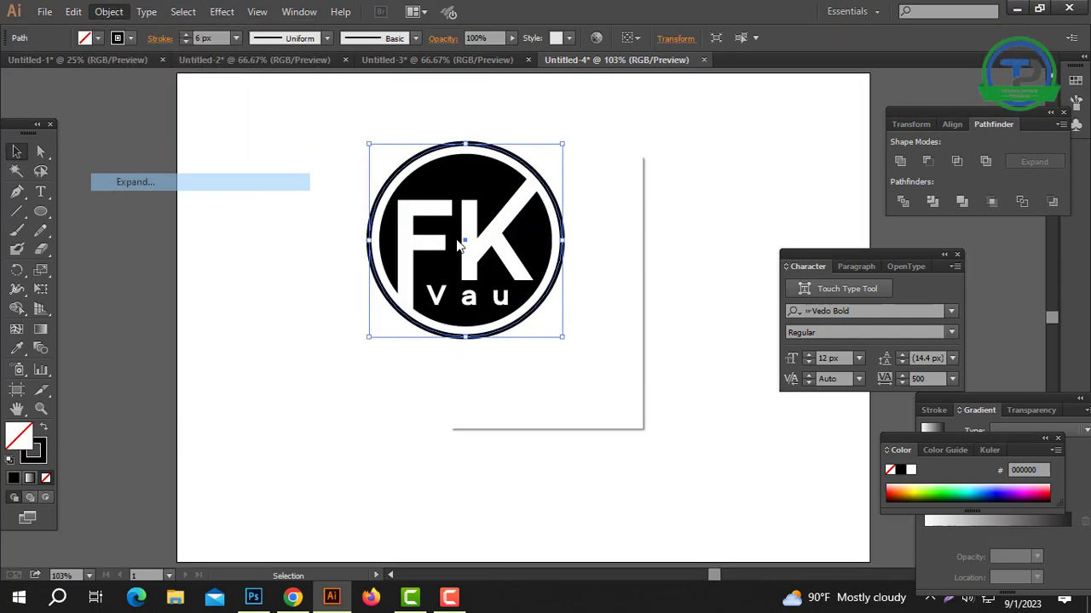
click(511, 388)
click(519, 392)
- Subtract the "Vau" letters from the inner black circle with Minus Front
click(469, 302)
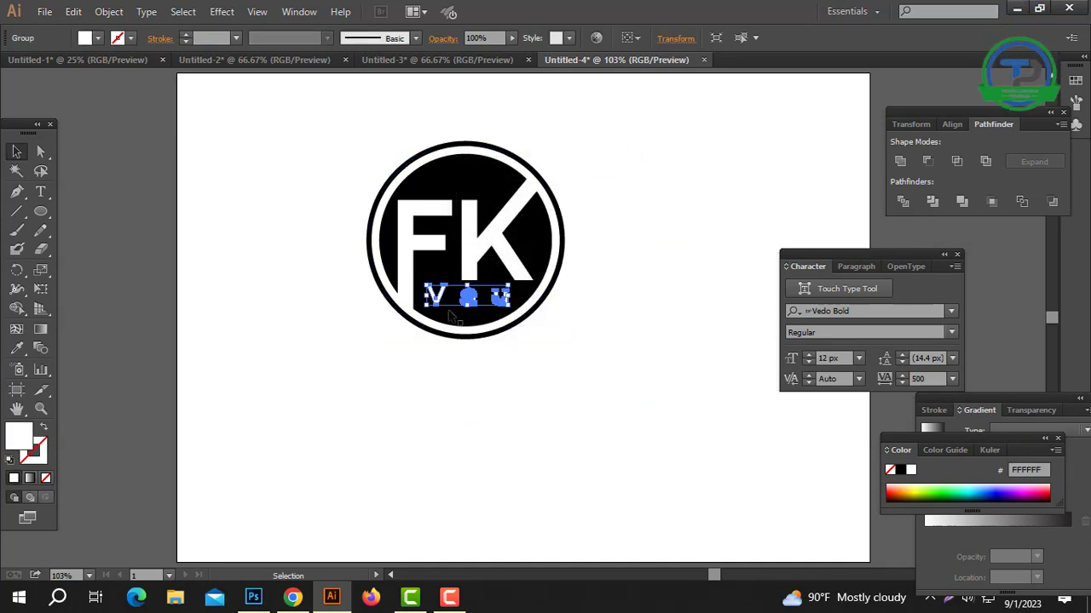
shift+click(444, 271)
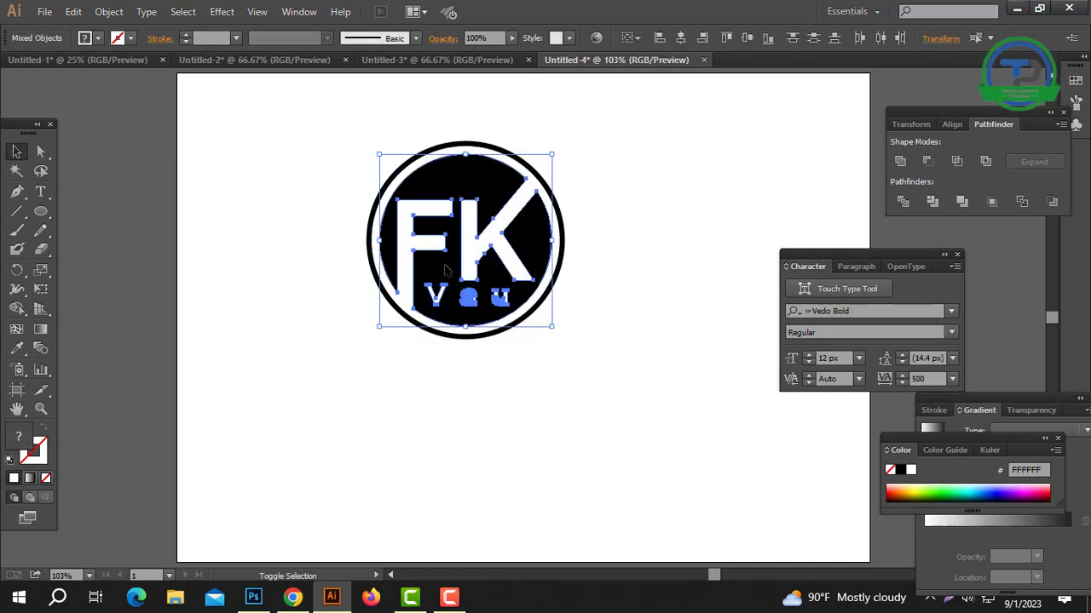
click(927, 162)
click(652, 331)
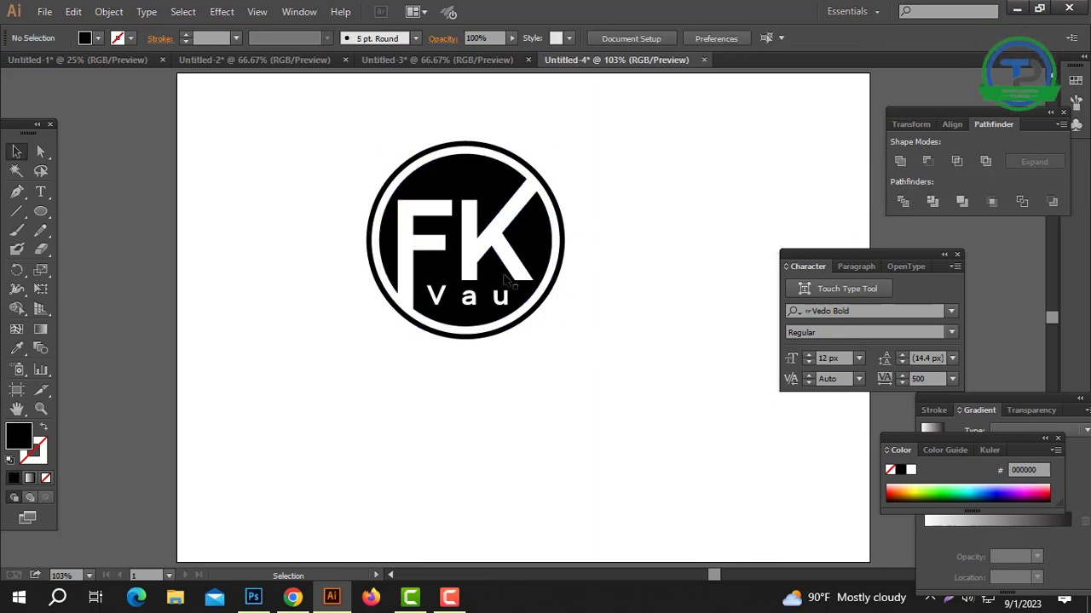
- Fill the inner circle shape with bright blue
click(504, 278)
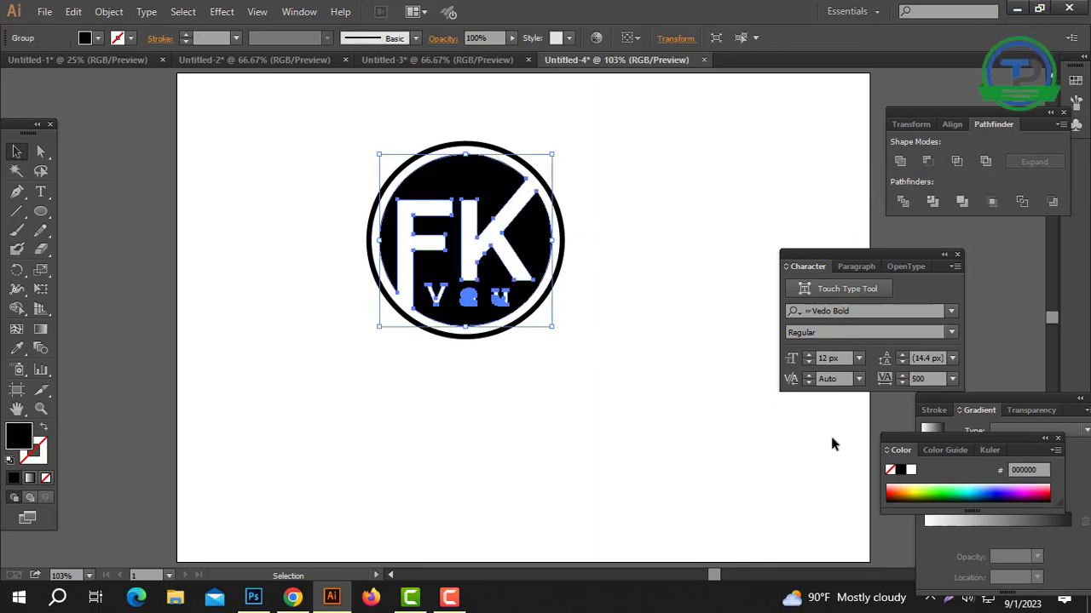
click(986, 488)
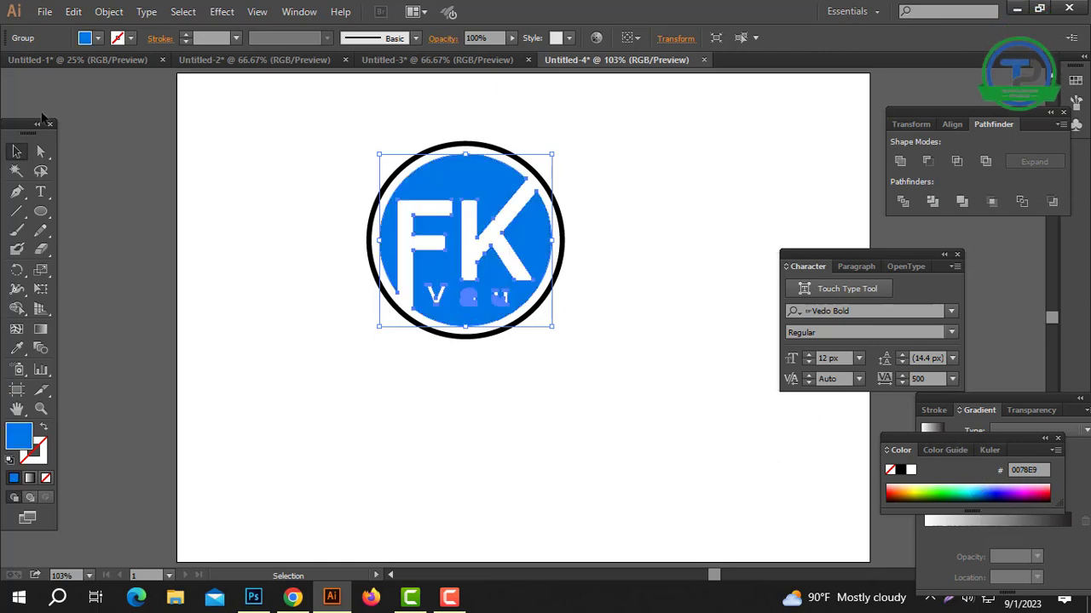
click(588, 212)
- Recolor the outer ring dark grey 5D5D5D by sampling the color with the Eyedropper
click(555, 196)
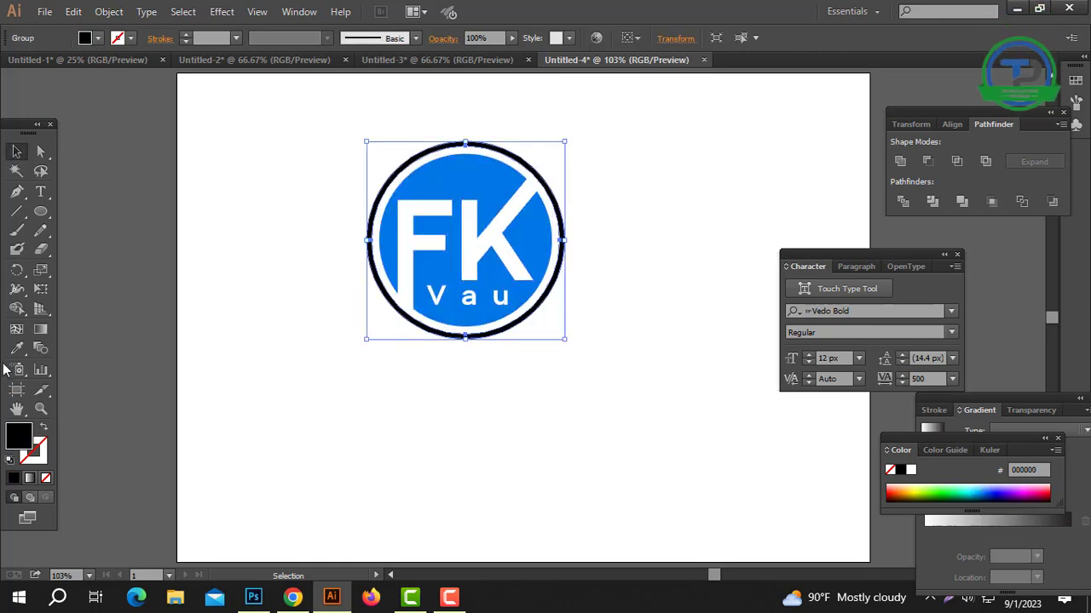
click(18, 350)
click(192, 289)
click(128, 226)
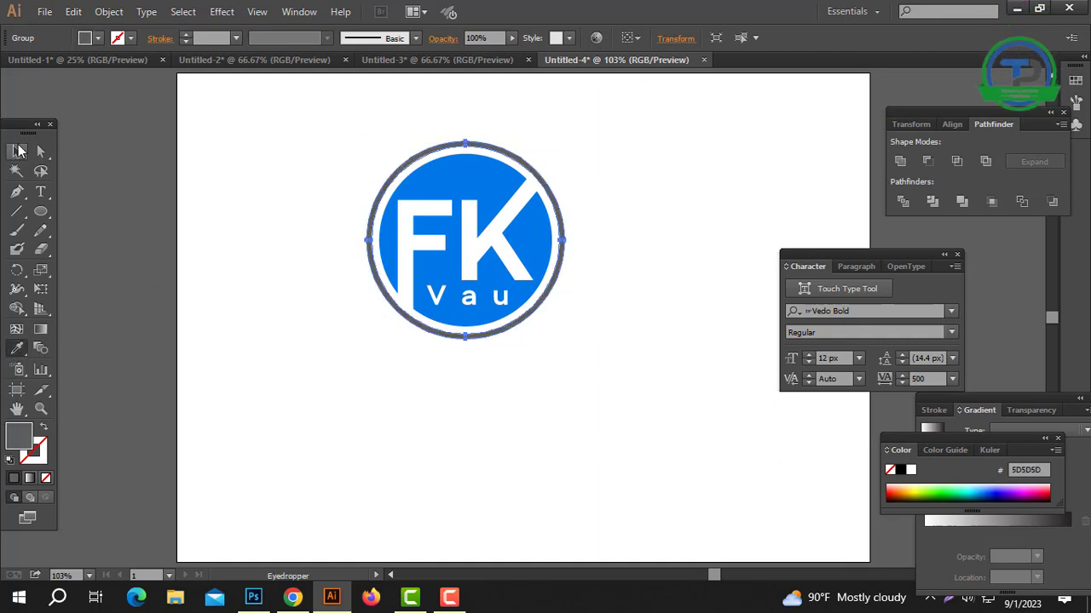
click(19, 151)
- Group the complete logo, enlarge it in the middle of the artboard, and close the Character panel
drag(591, 150, 460, 490)
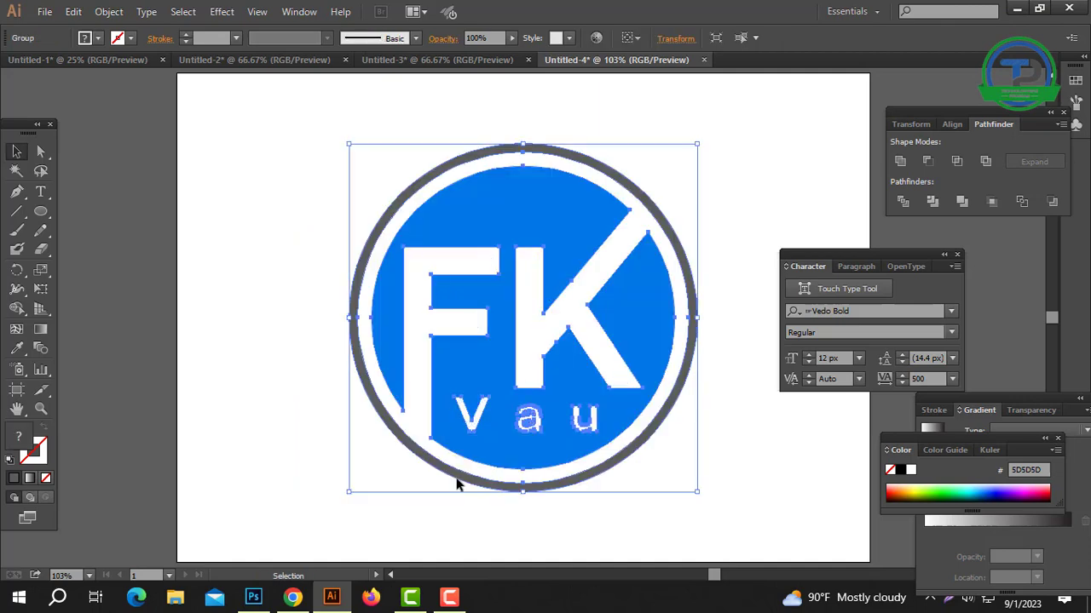
click(957, 254)
click(801, 275)
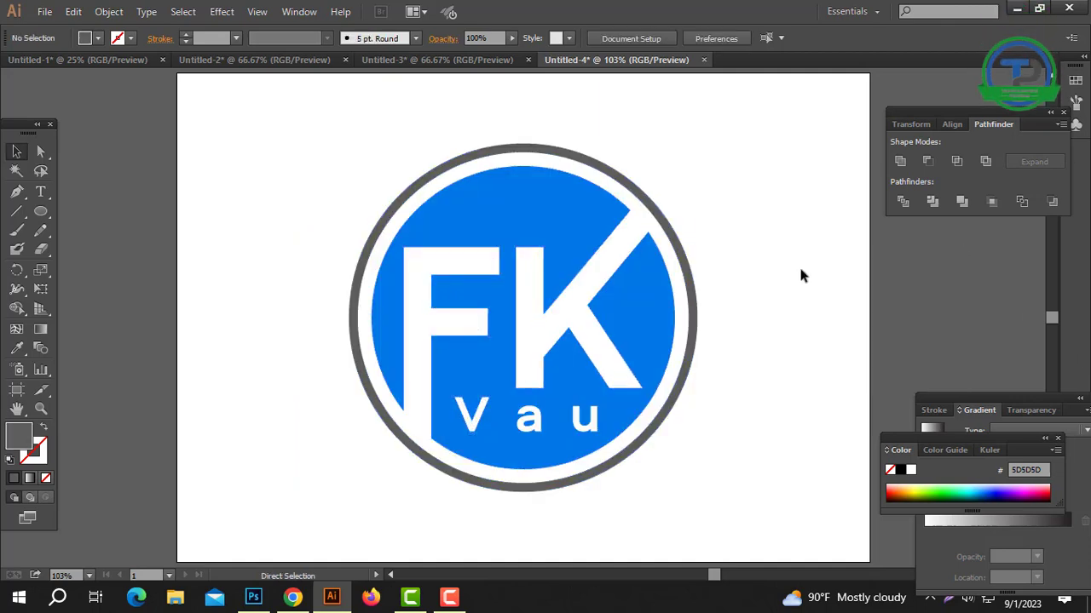